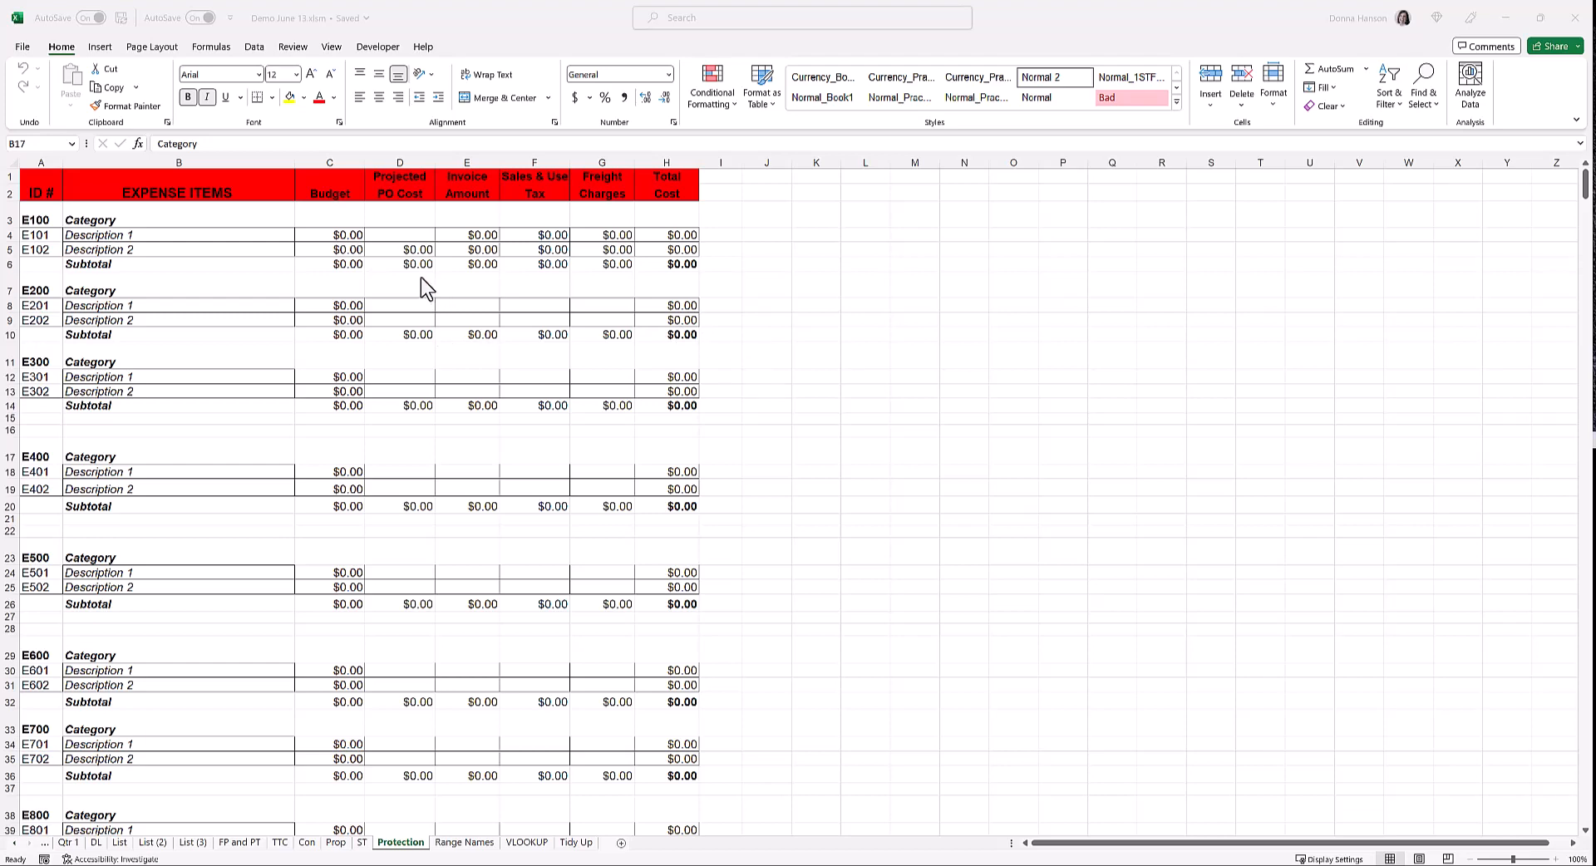
Fill the cost input cells D4:G5, Projected PO Cost through Freight Charges, with standard green
{"action": "left_click", "coordinate": [404, 237]}
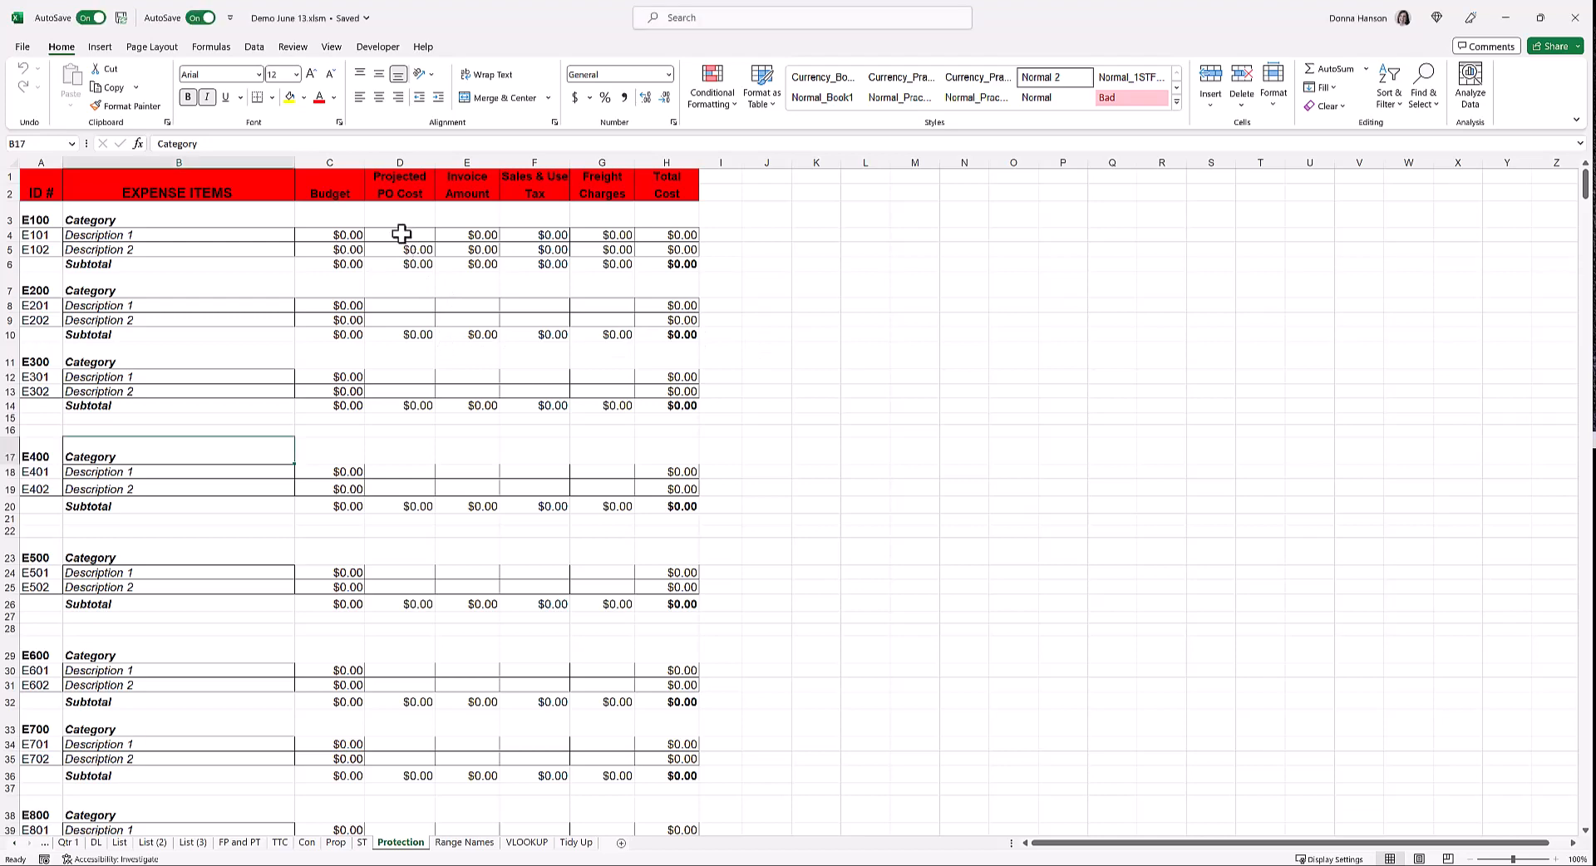
{"action": "left_click_drag", "start_coordinate": [404, 240], "coordinate": [603, 249]}
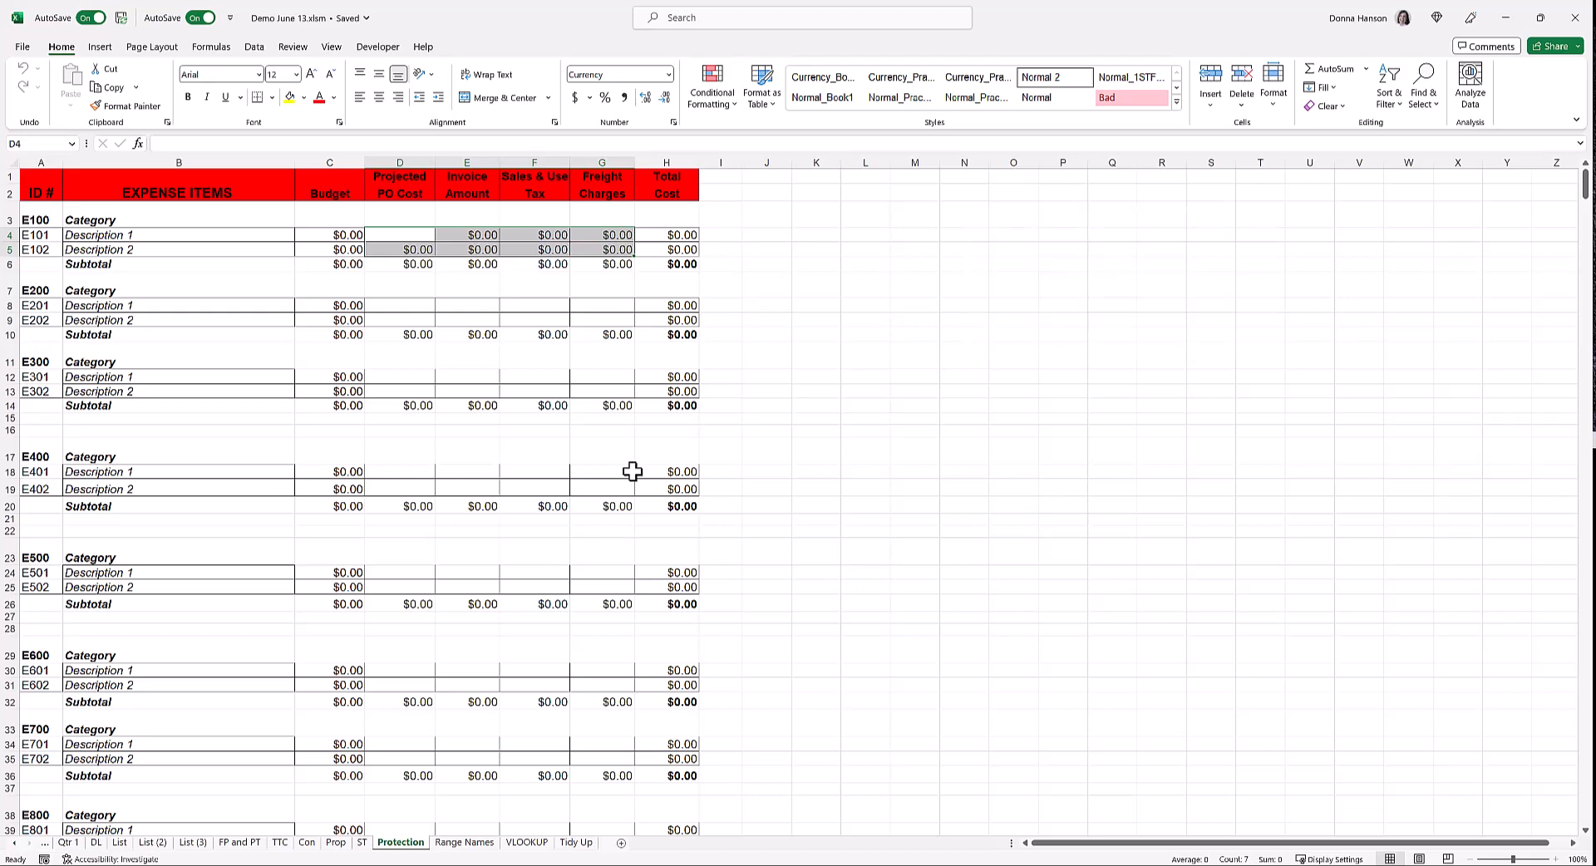
{"action": "left_click", "coordinate": [302, 100]}
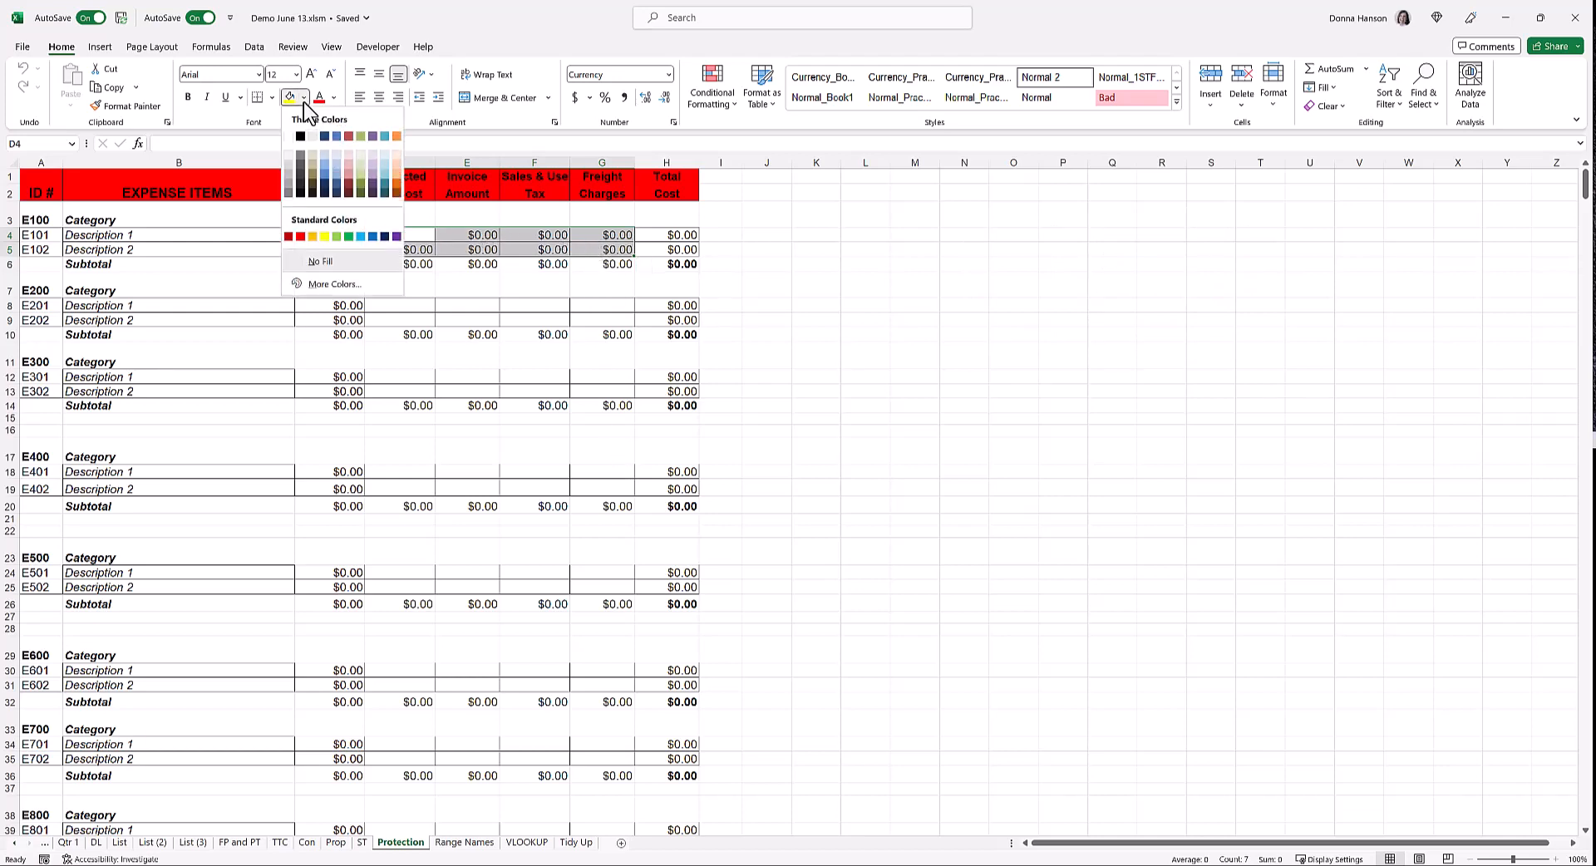
{"action": "left_click", "coordinate": [348, 236]}
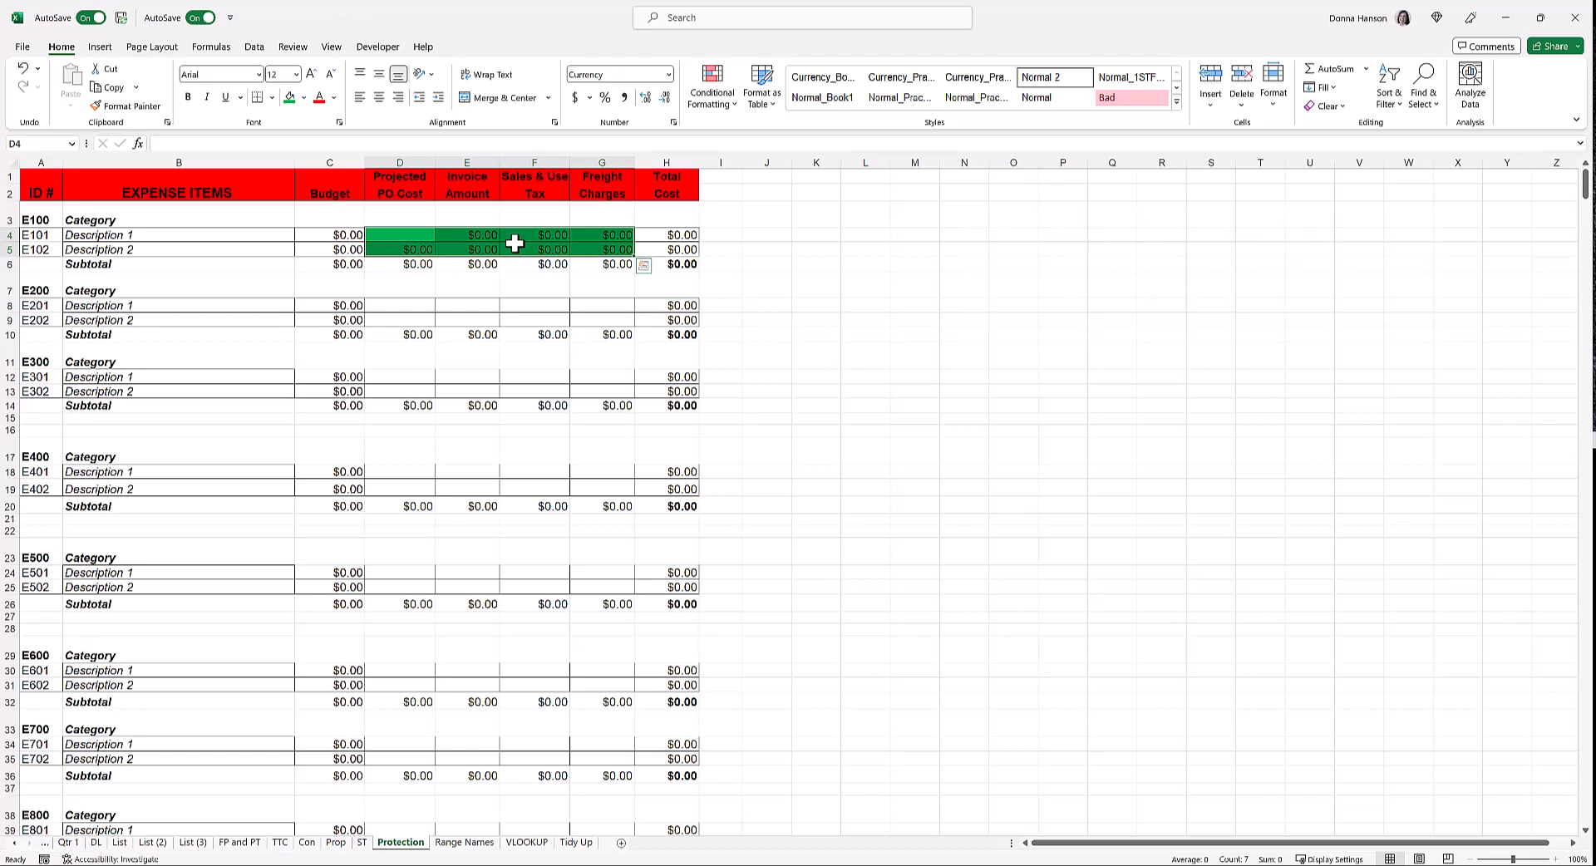
{"action": "right_click", "coordinate": [515, 242]}
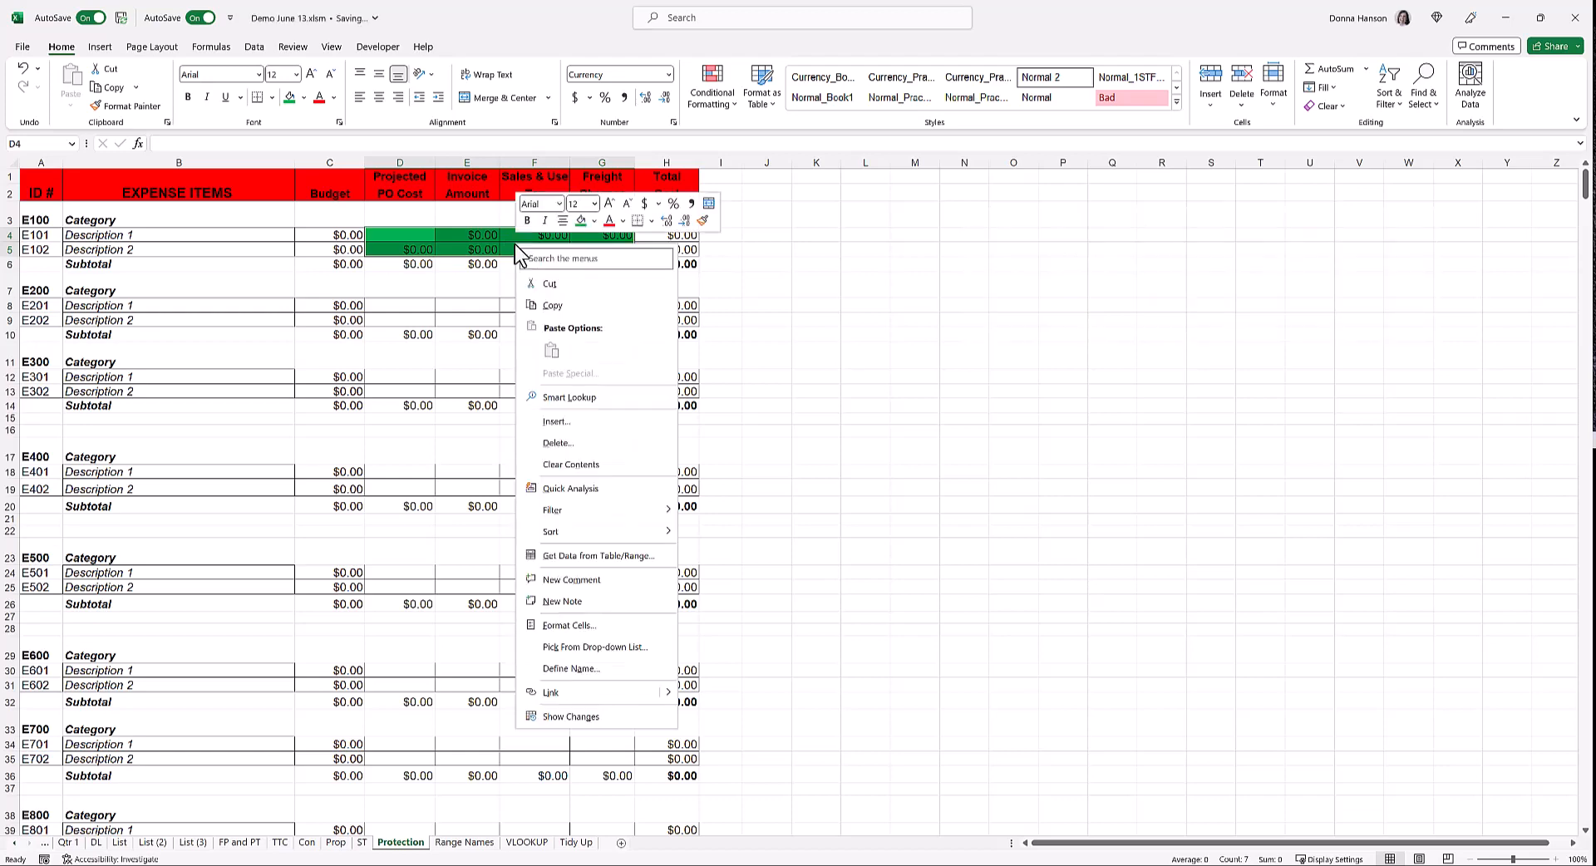
{"action": "left_click", "coordinate": [578, 625]}
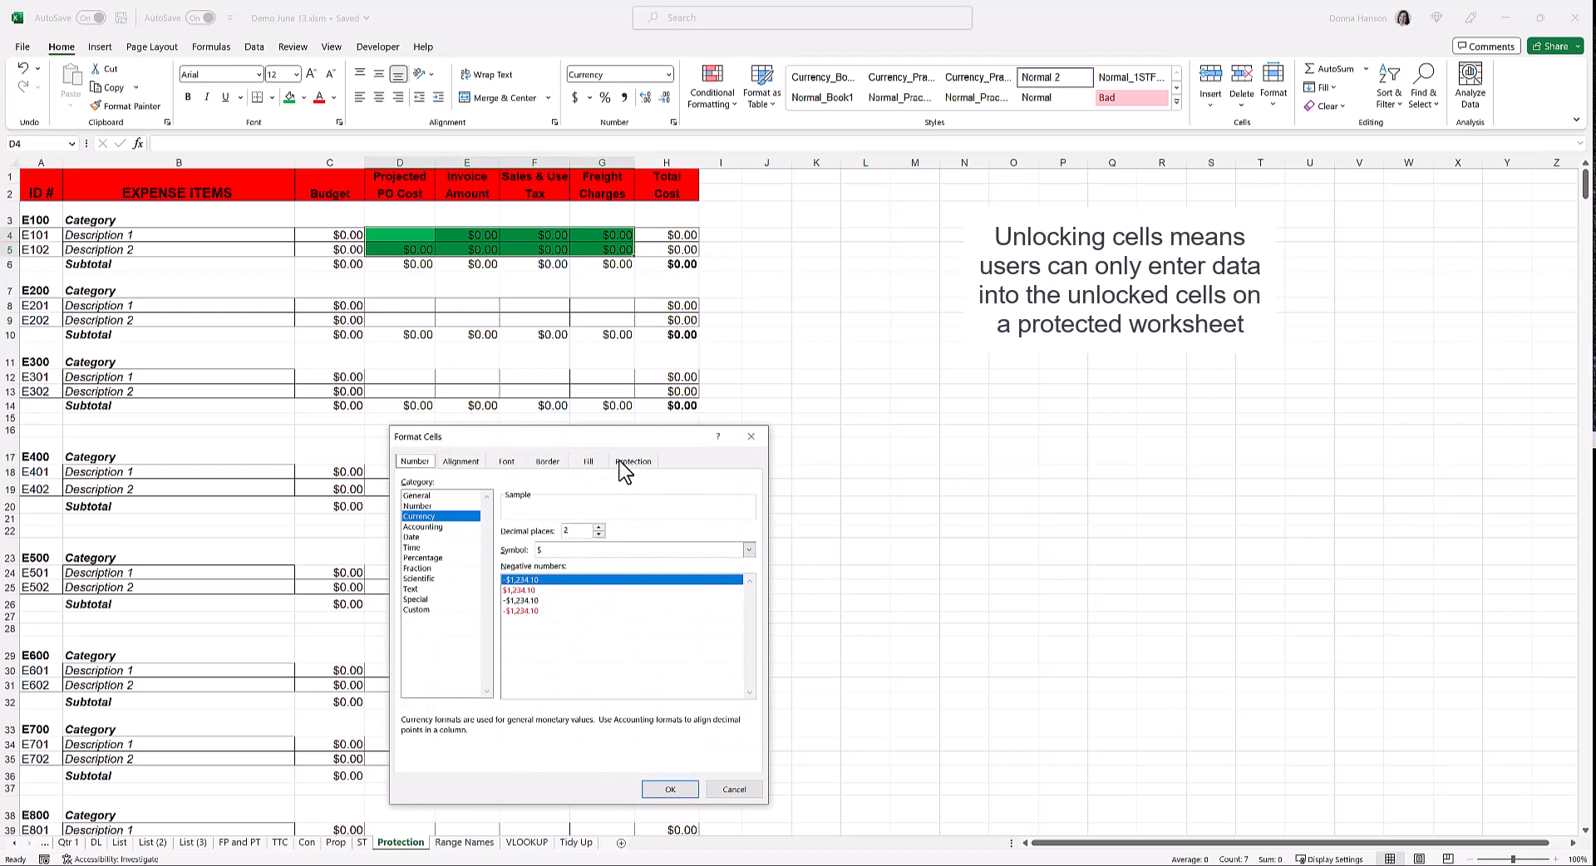
{"action": "left_click", "coordinate": [620, 463]}
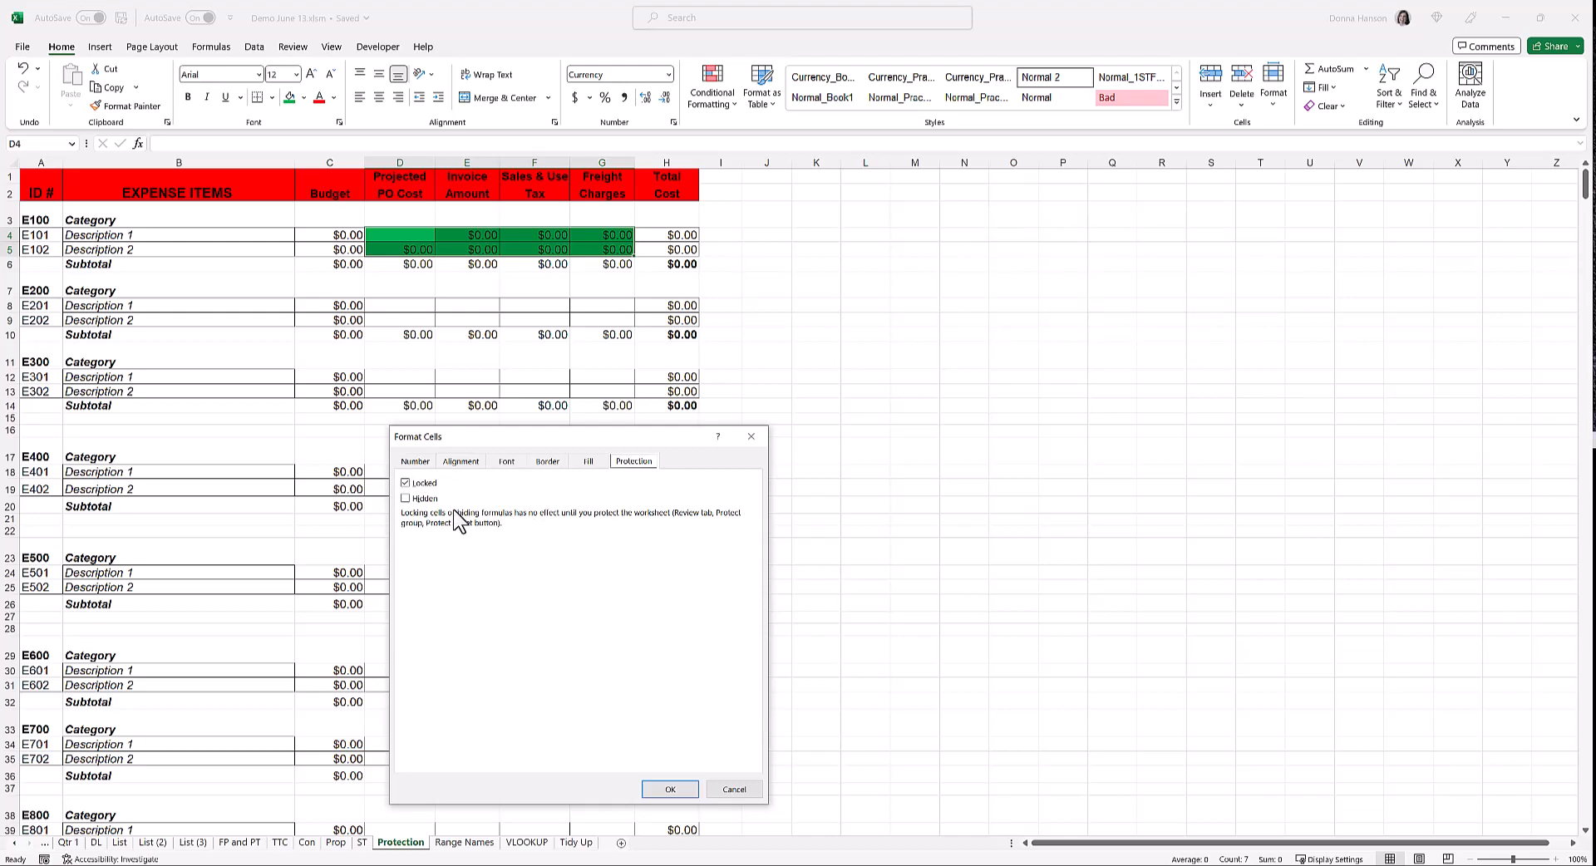
{"action": "left_click", "coordinate": [405, 483]}
{"action": "left_click", "coordinate": [671, 791]}
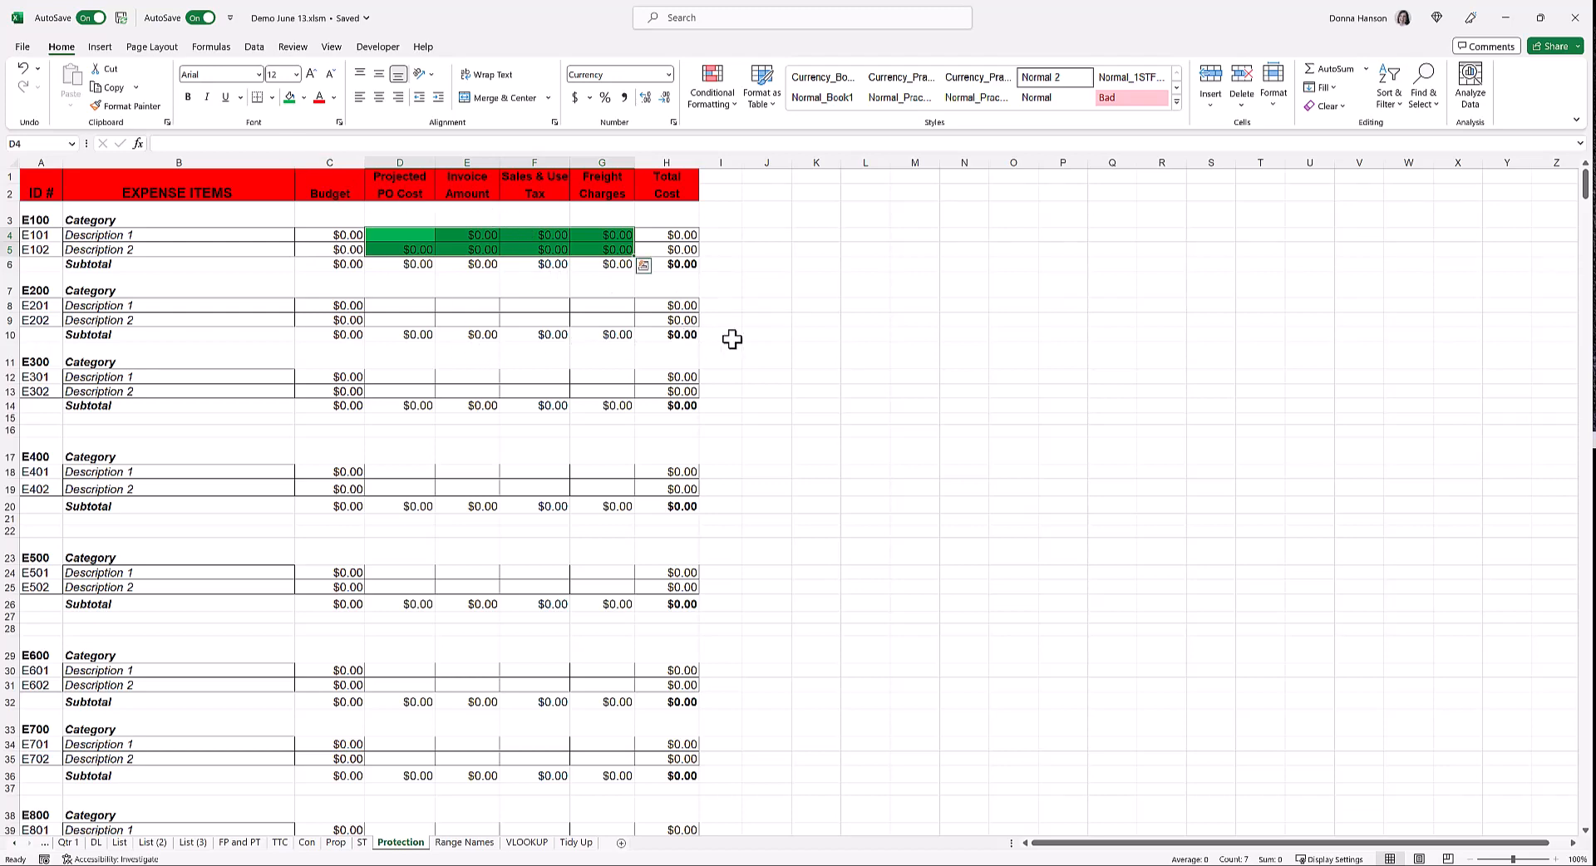
Protect the Protection worksheet with a sheet password, re-entering it to confirm
{"action": "left_click", "coordinate": [293, 46]}
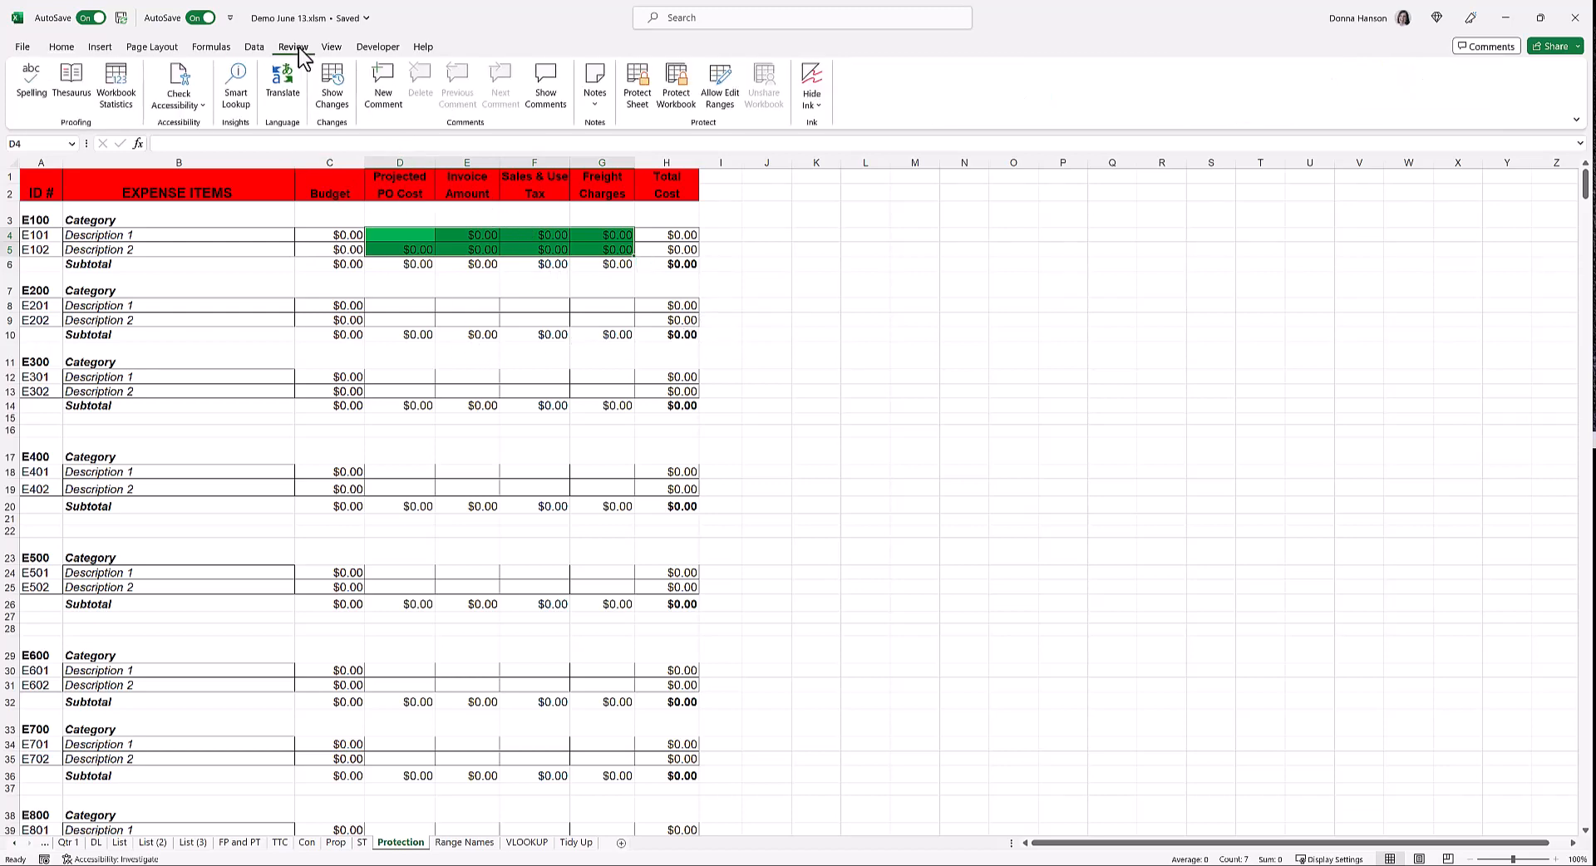
{"action": "left_click", "coordinate": [639, 96]}
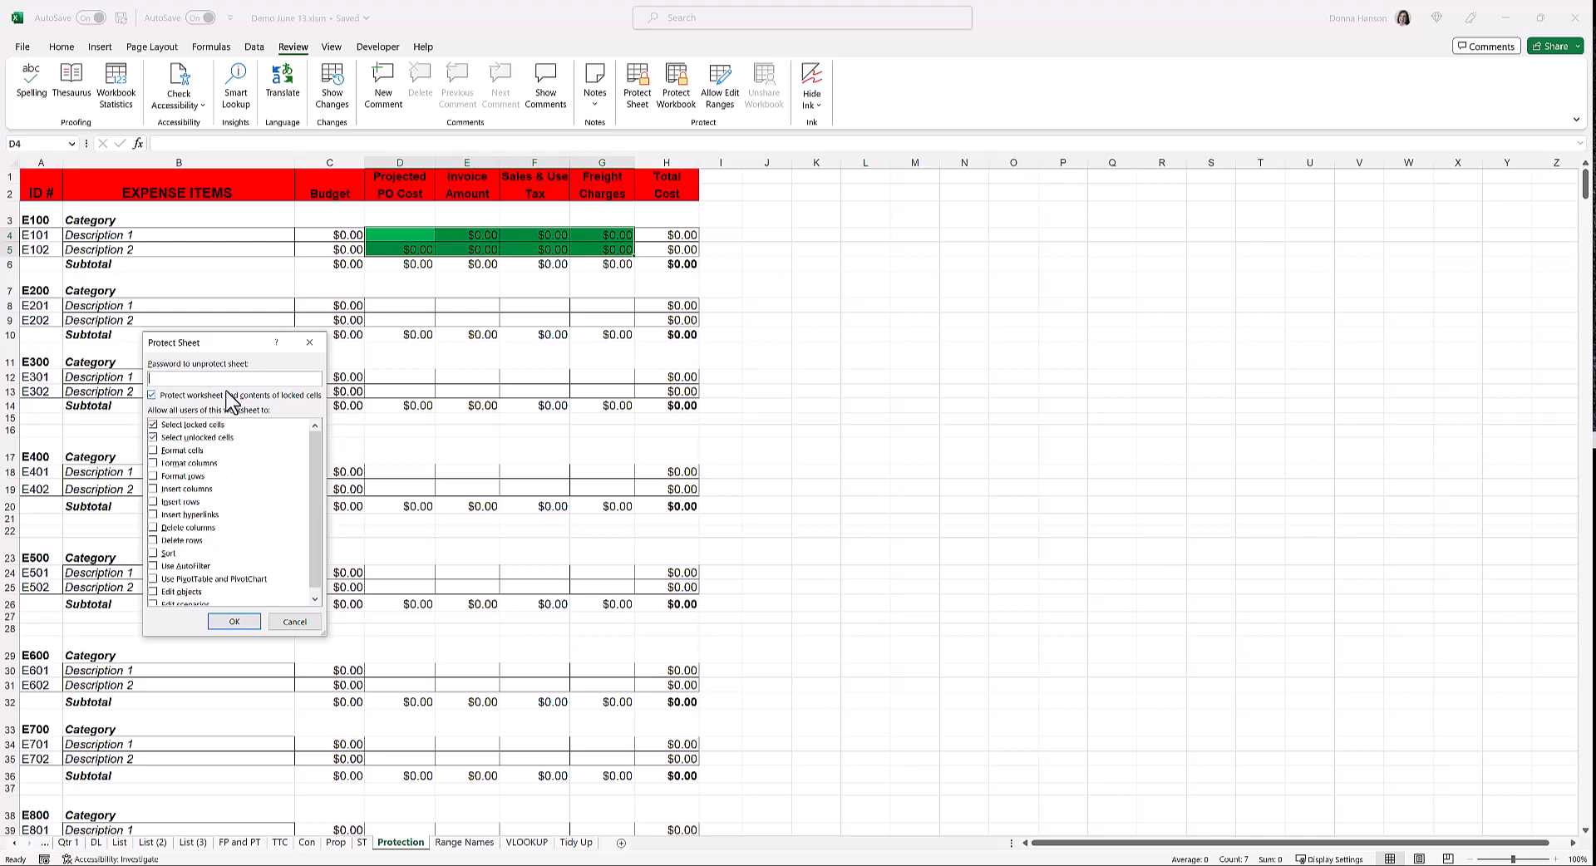
{"action": "type", "text": "•••"}
{"action": "left_click", "coordinate": [234, 622]}
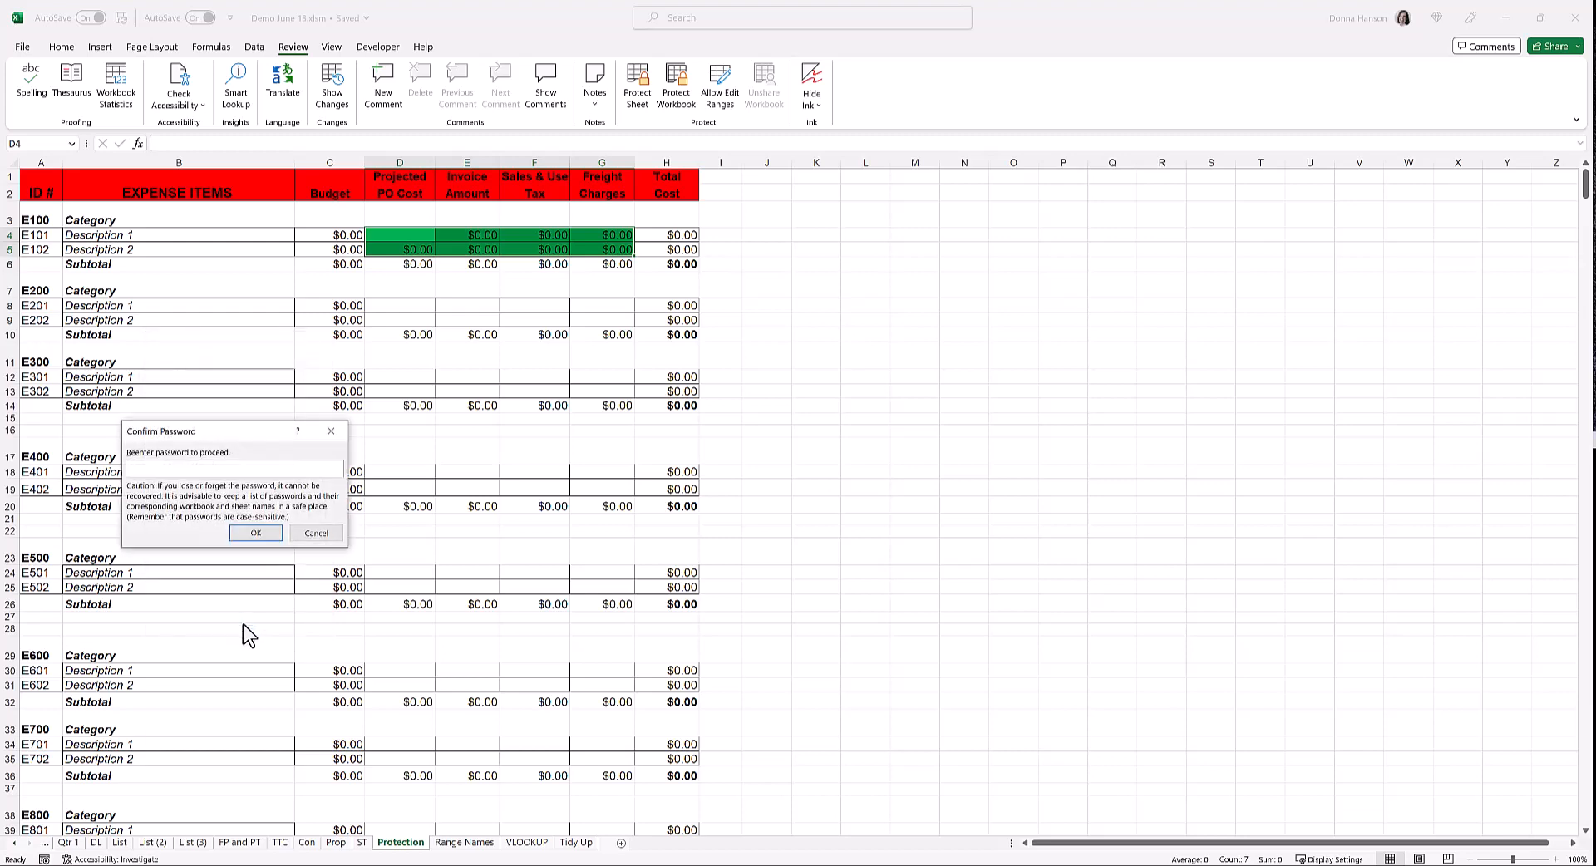
{"action": "type", "text": "p"}
{"action": "left_click", "coordinate": [248, 534]}
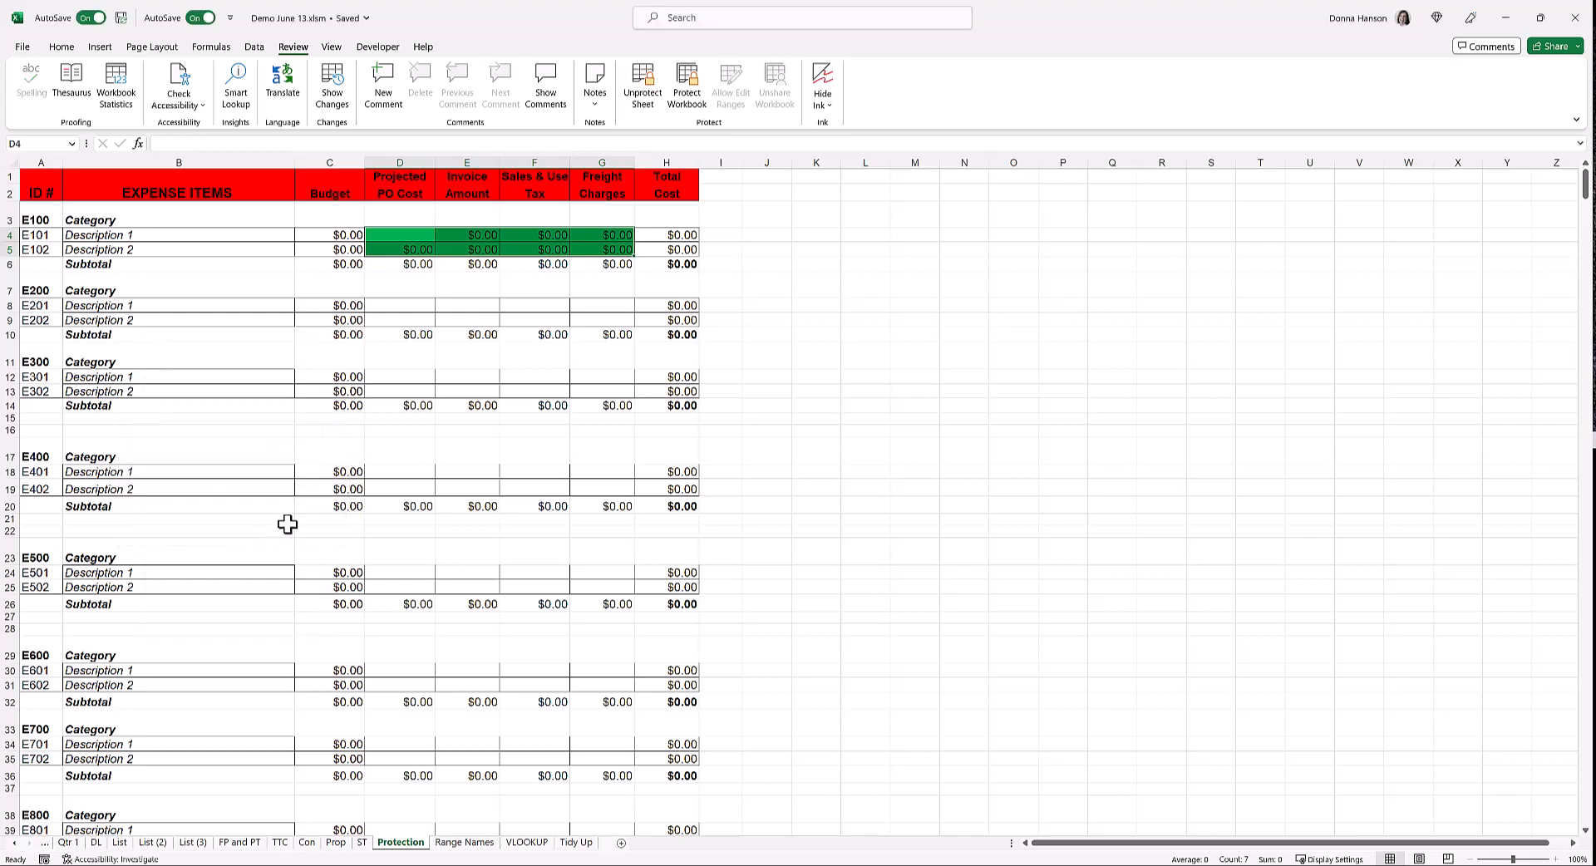
Try deleting the locked Budget cell C4 and dismiss the protected-sheet warning
{"action": "left_click", "coordinate": [341, 235]}
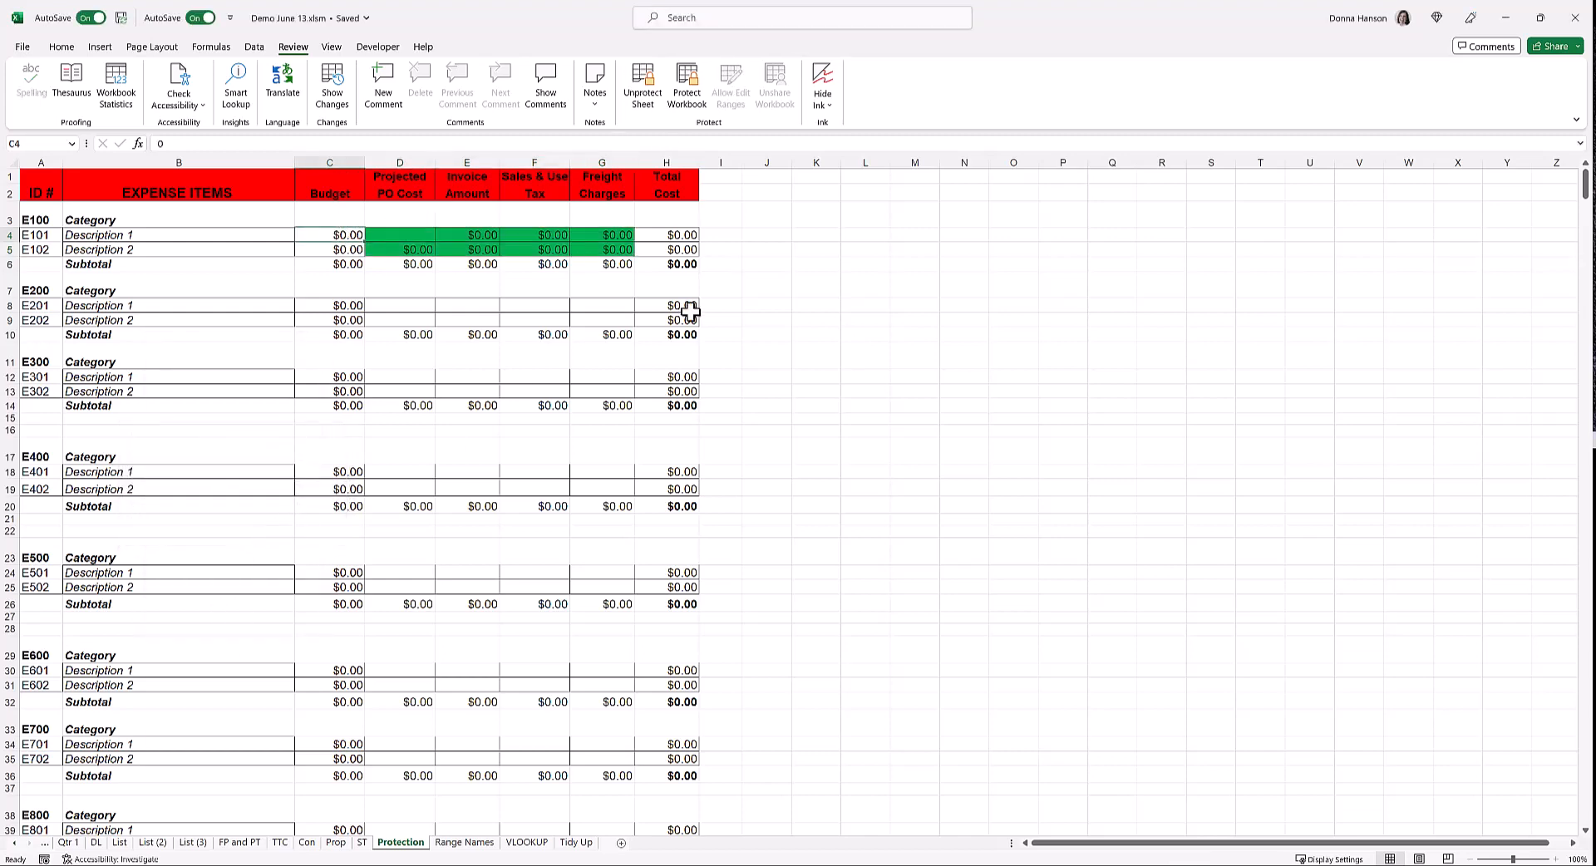
{"action": "key", "text": "Delete"}
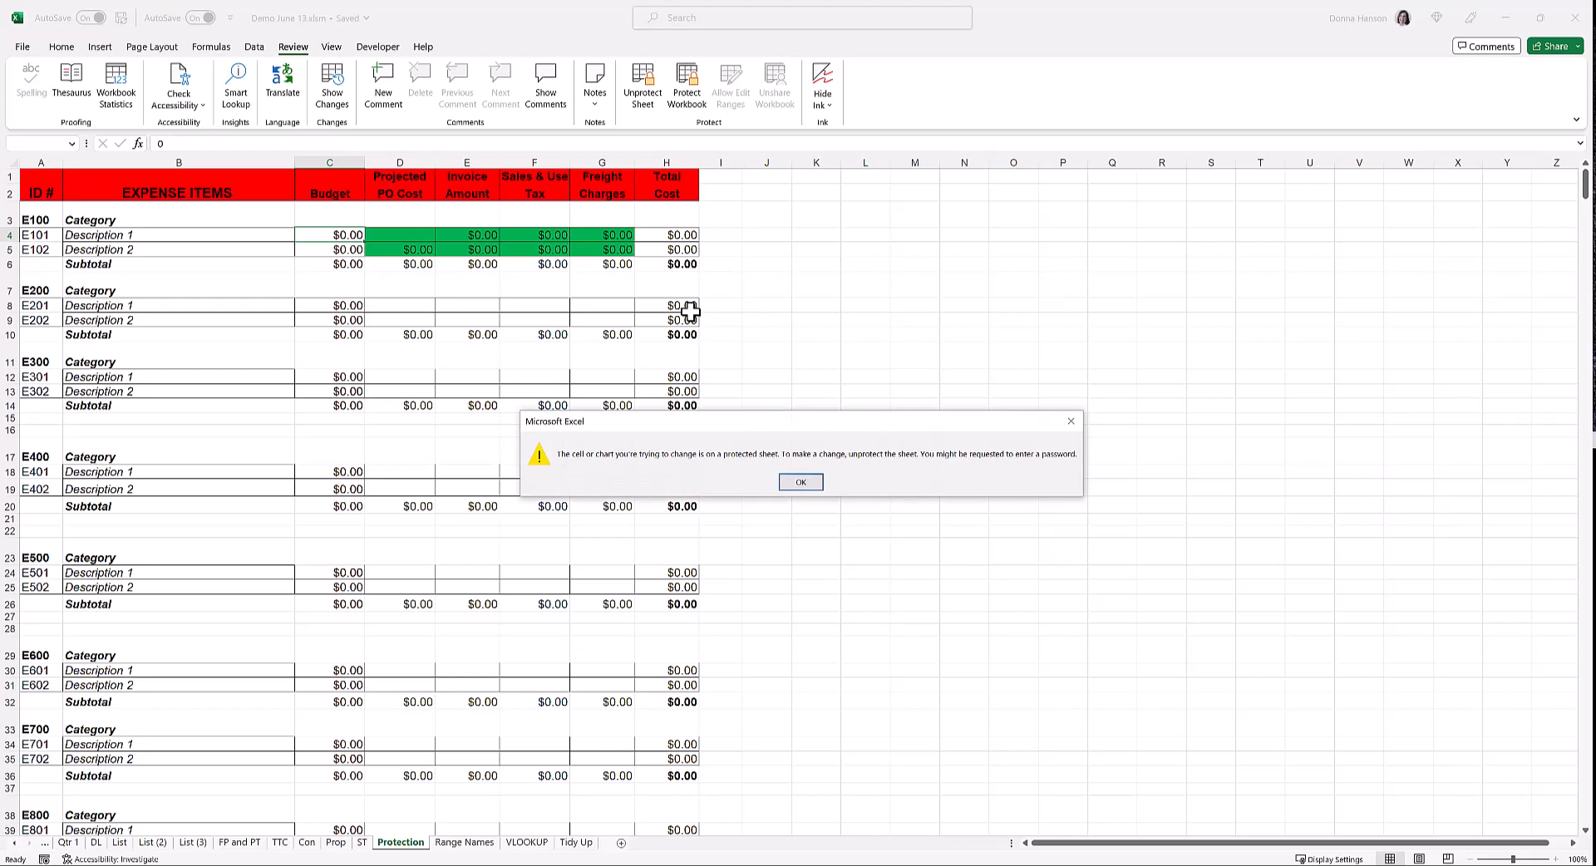
{"action": "left_click", "coordinate": [822, 482]}
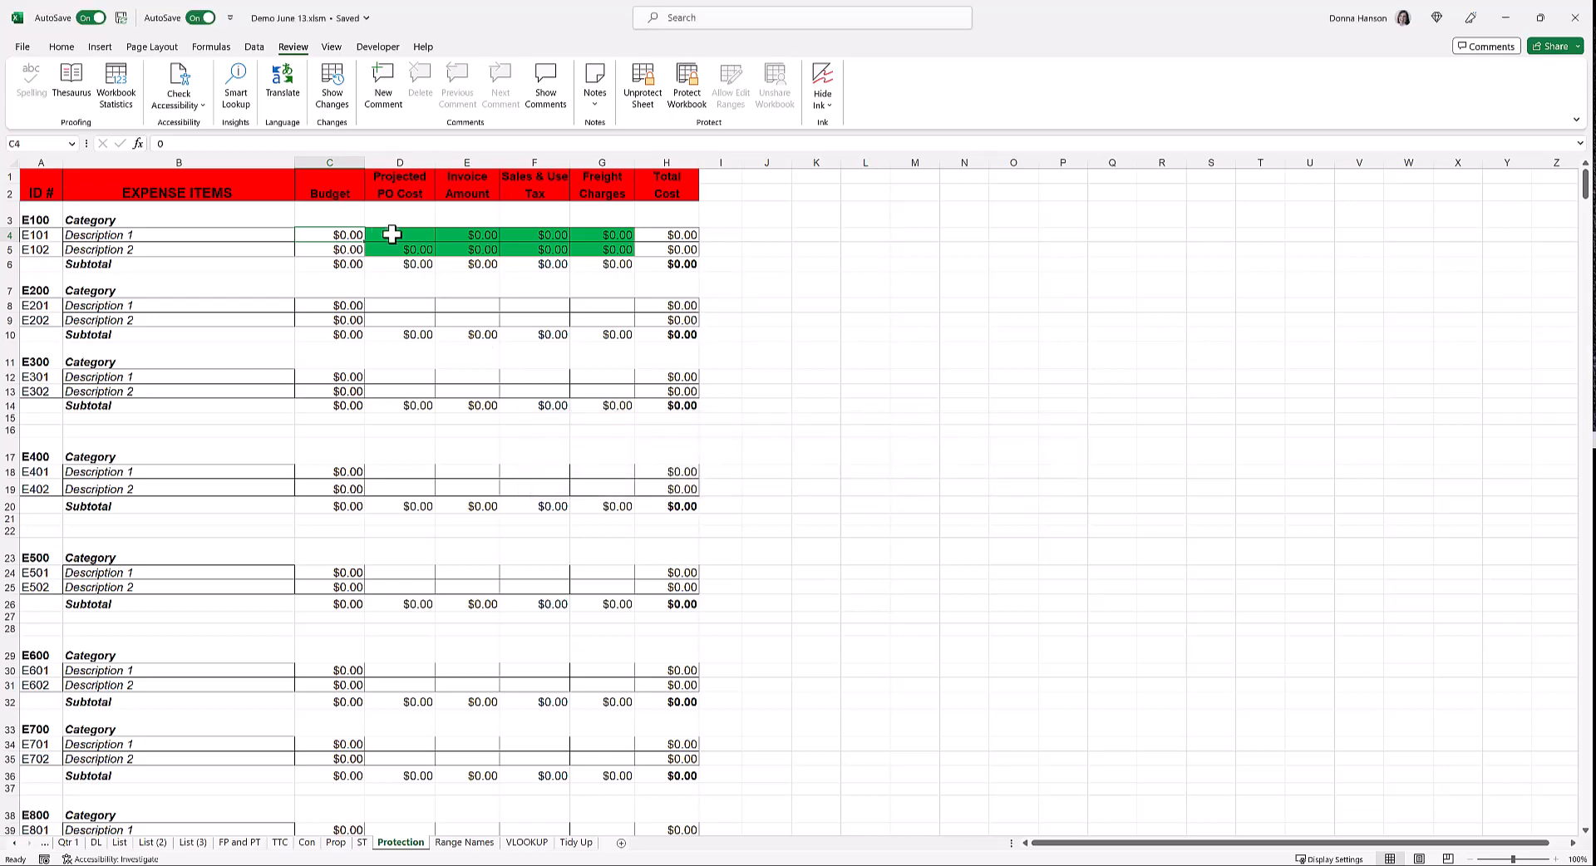
Enter 123 in unlocked cell D4 so the D6 subtotal shows $123.00
{"action": "left_click", "coordinate": [392, 235]}
{"action": "type", "text": "123"}
{"action": "key", "text": "Return"}
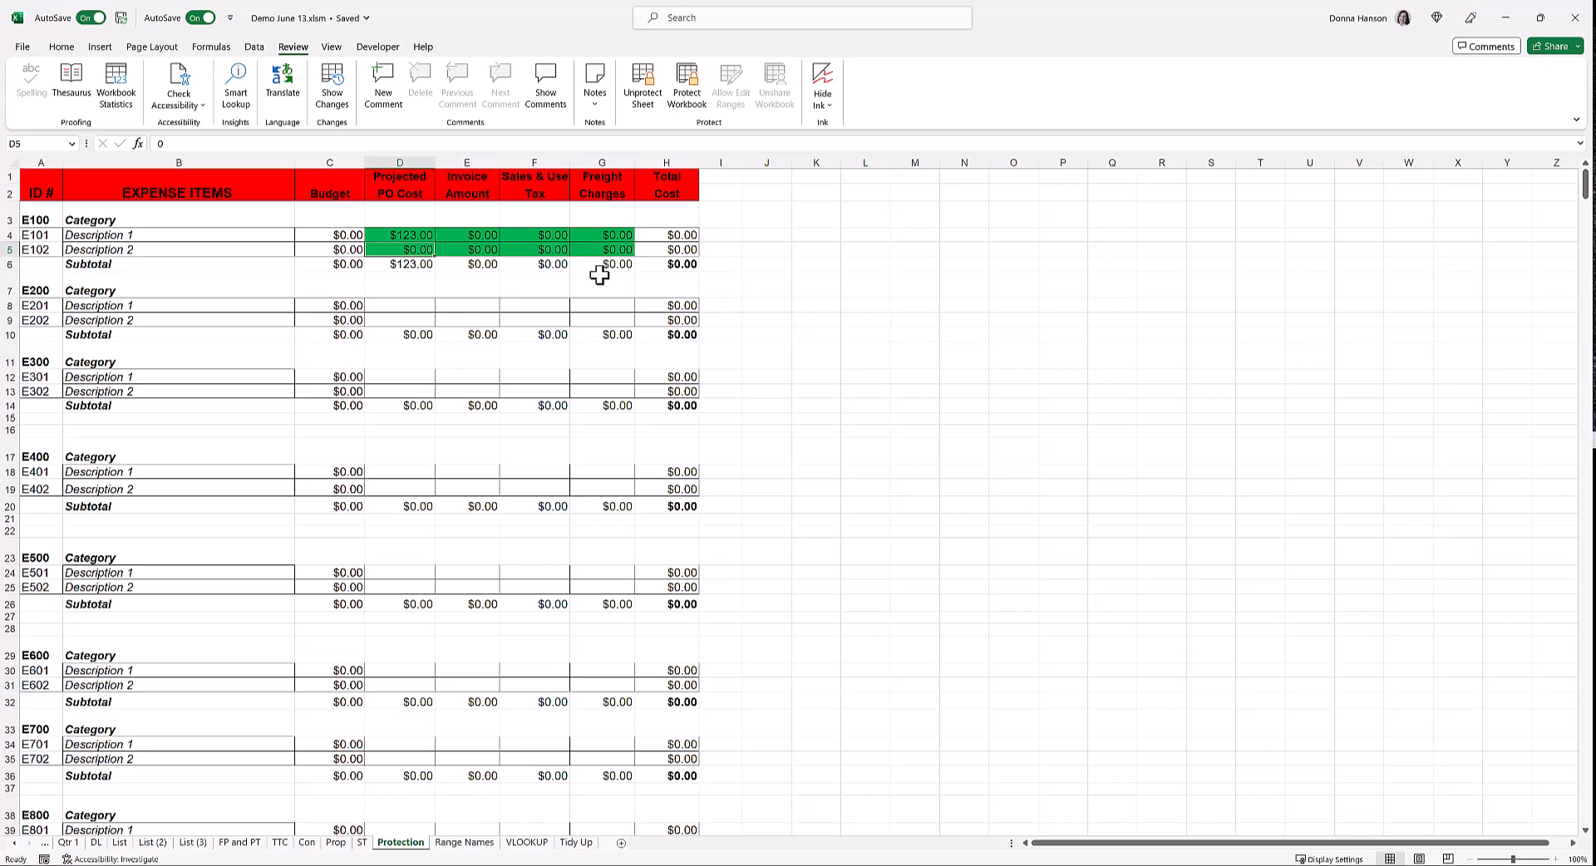
{"action": "key", "text": "Return"}
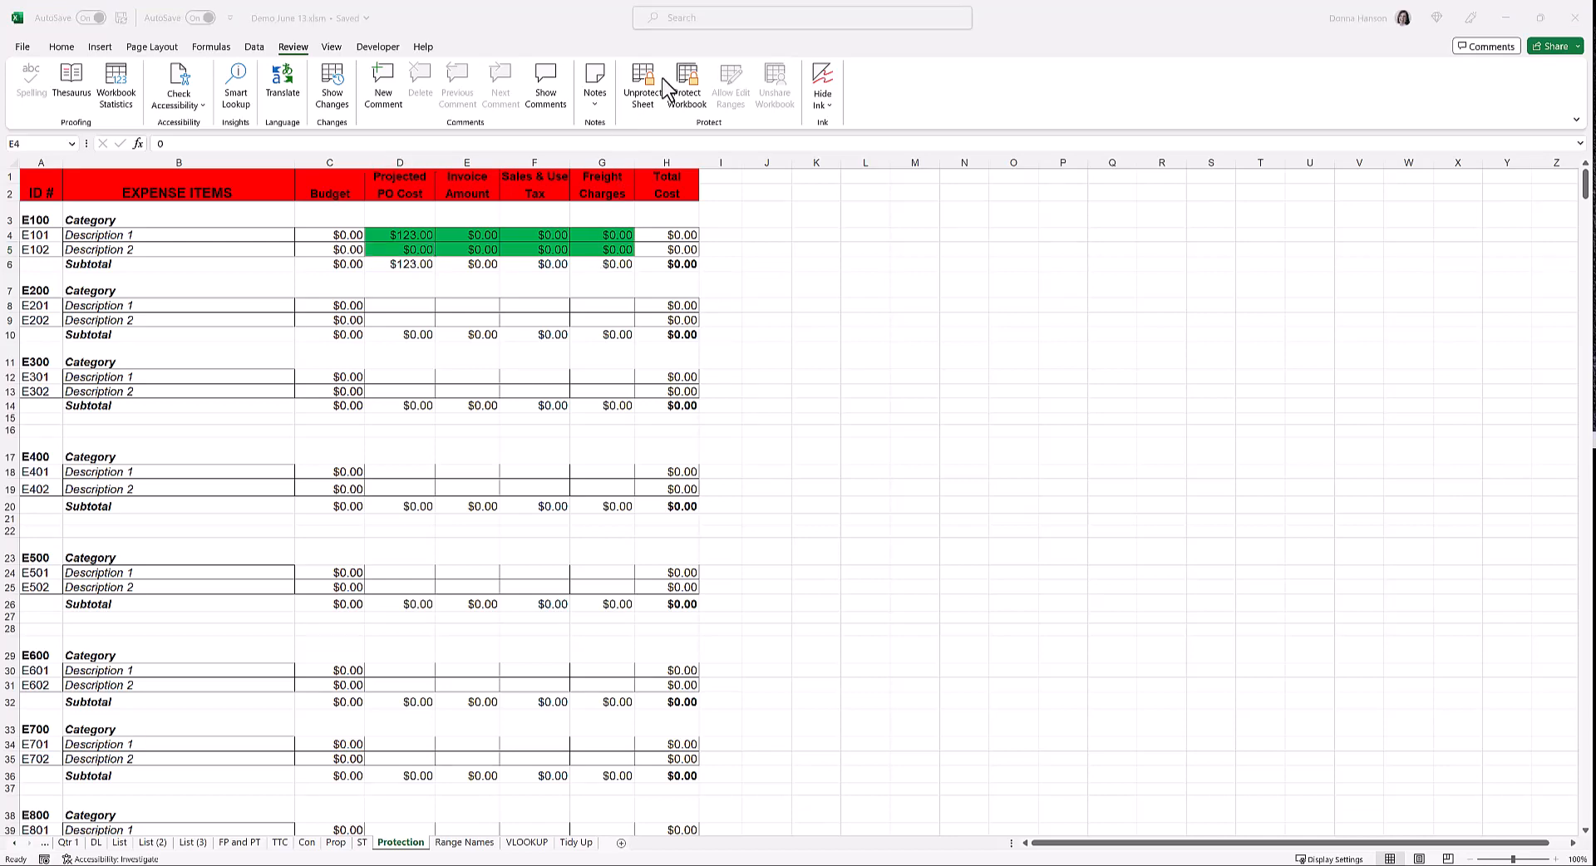
Unprotect the sheet by entering its sheet password
{"action": "left_click", "coordinate": [654, 86]}
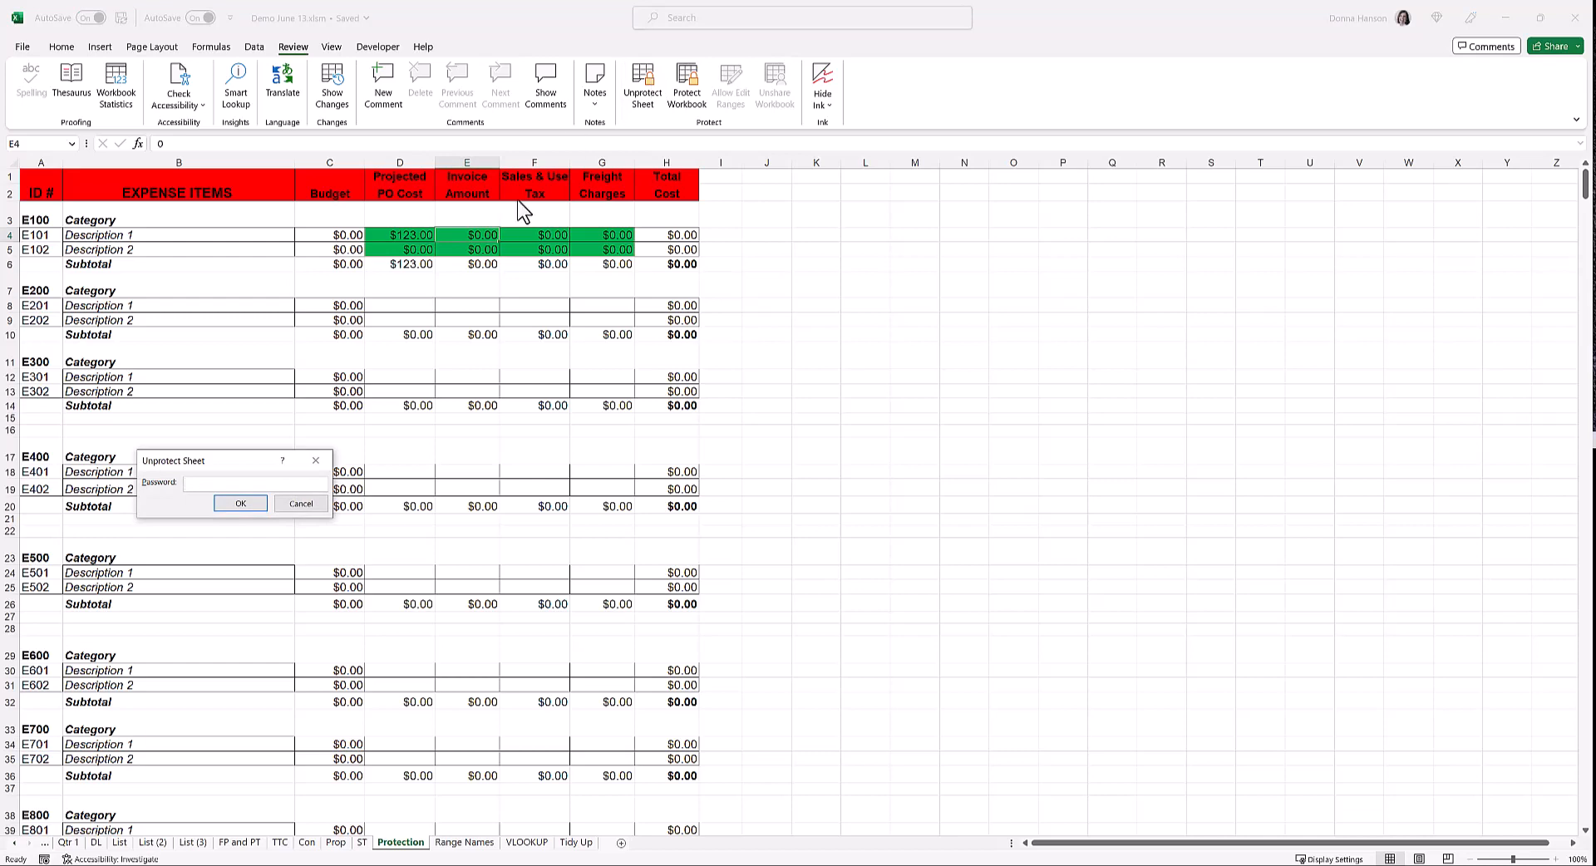
{"action": "type", "text": "123"}
{"action": "key", "text": "Return"}
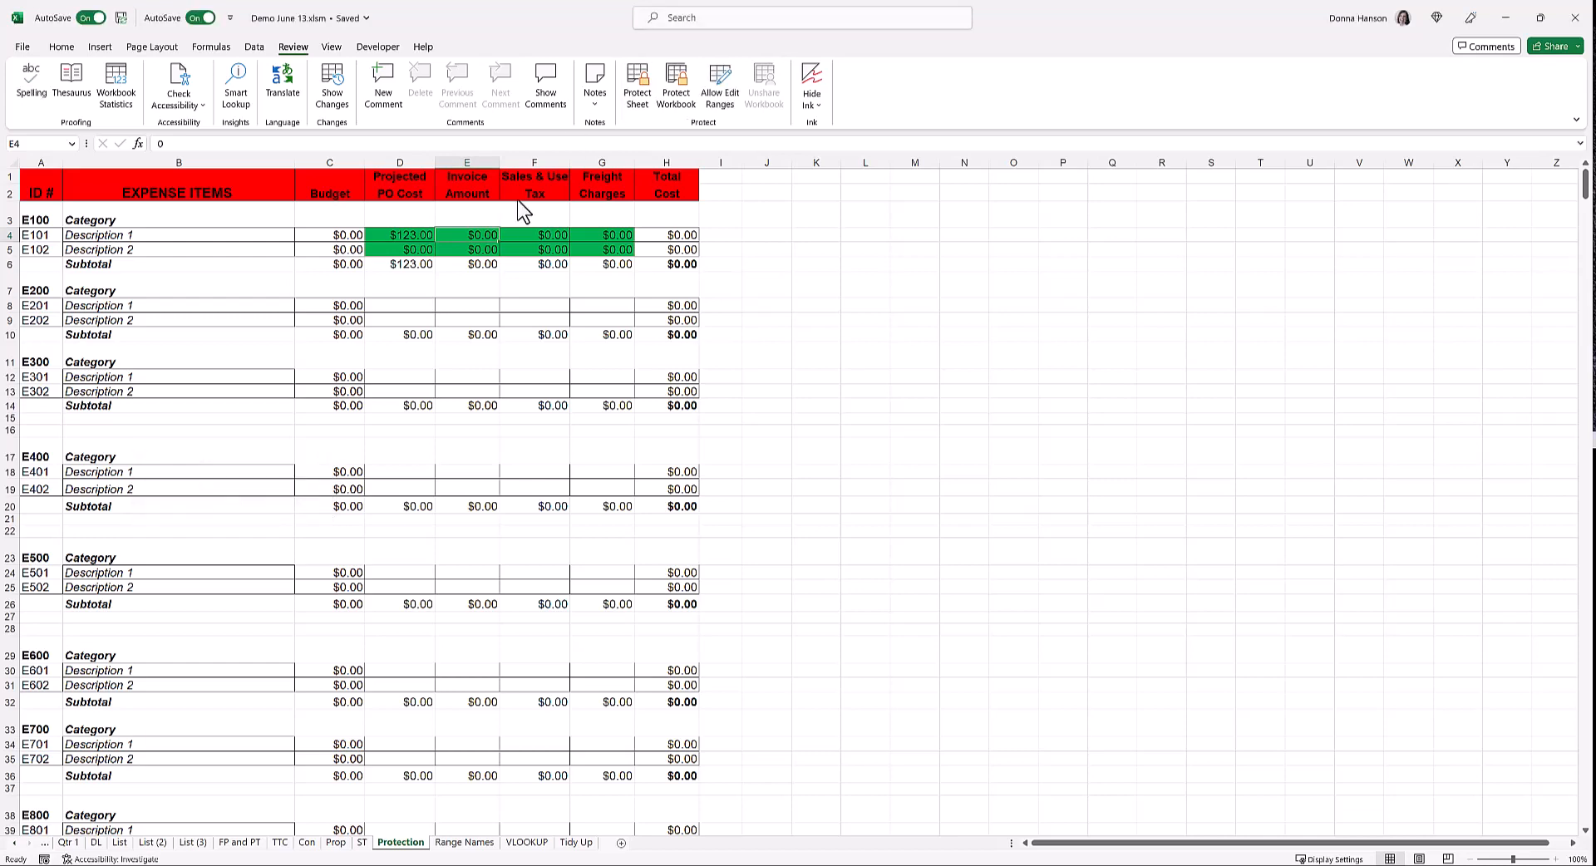
Set the green cells D4:G5 to Locked in Format Cells > Protection
{"action": "left_click_drag", "start_coordinate": [391, 237], "coordinate": [604, 242]}
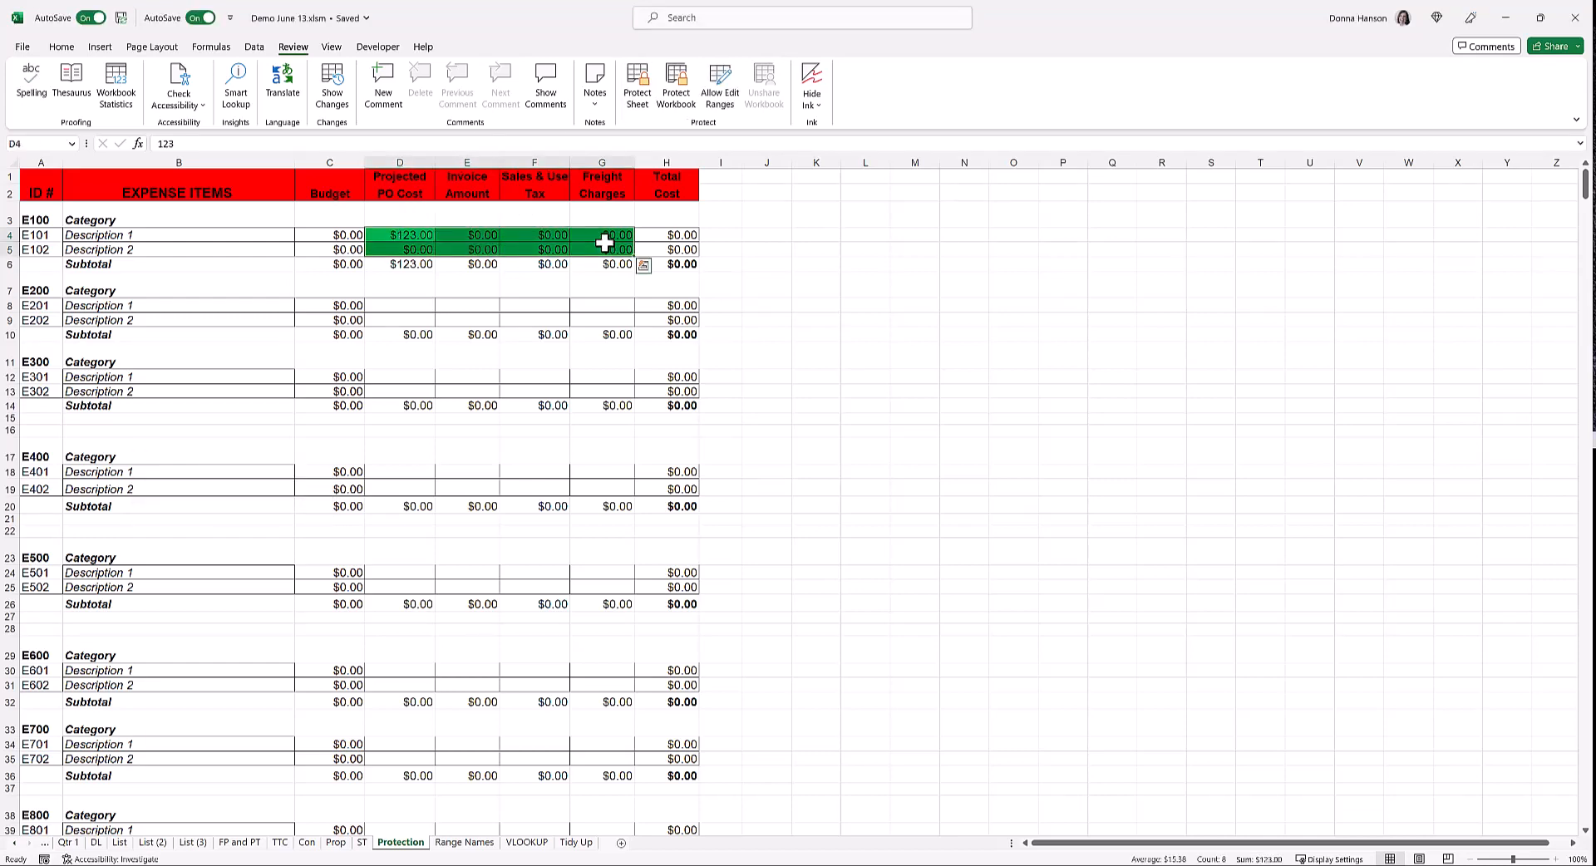
{"action": "right_click", "coordinate": [604, 242]}
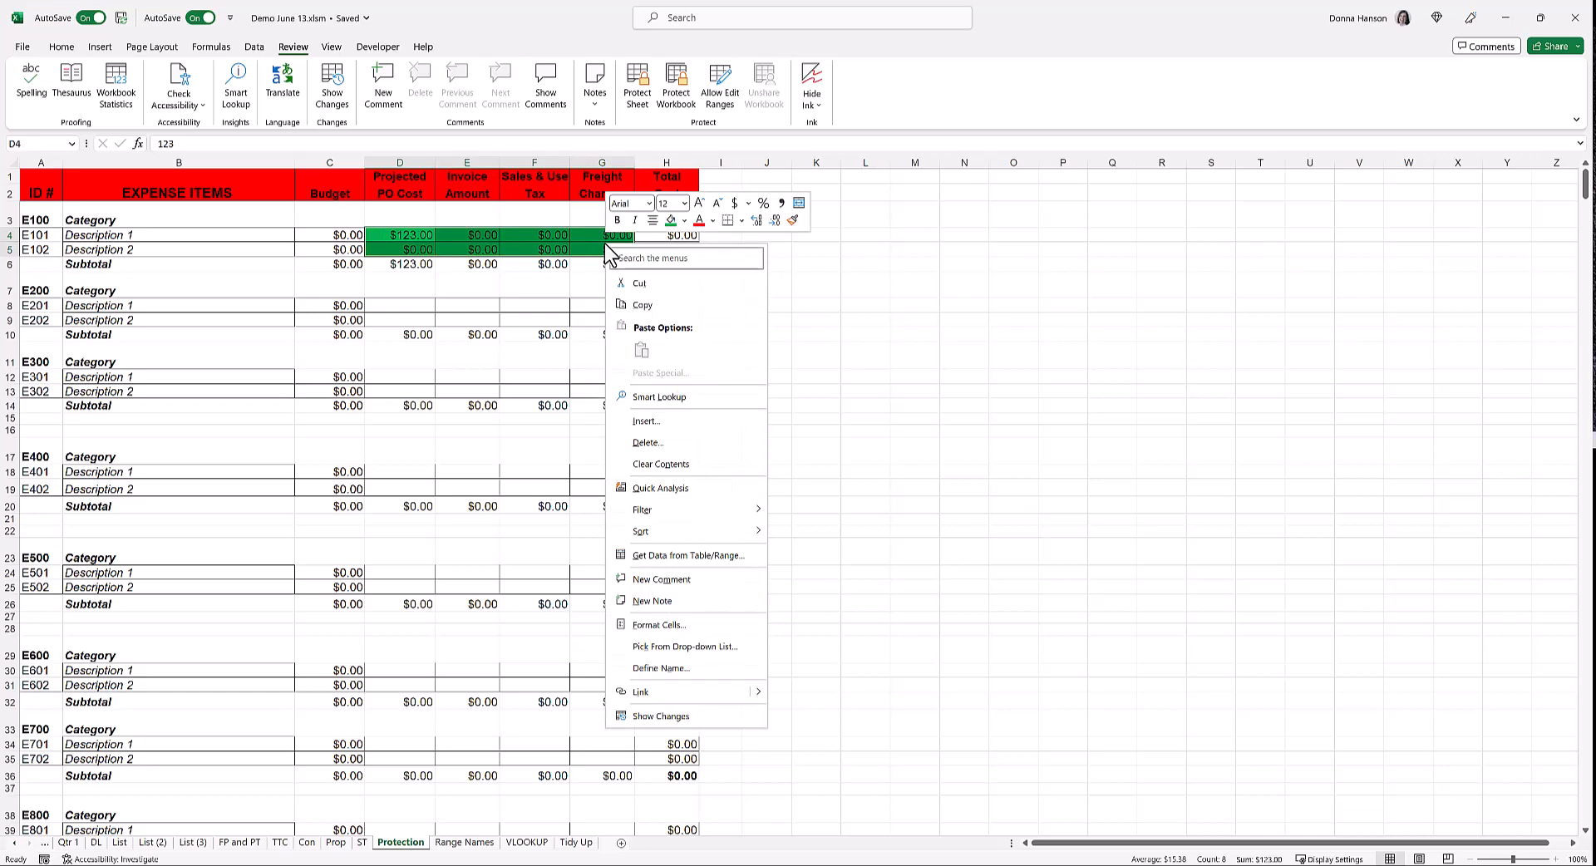
{"action": "left_click", "coordinate": [640, 624]}
{"action": "left_click", "coordinate": [487, 485]}
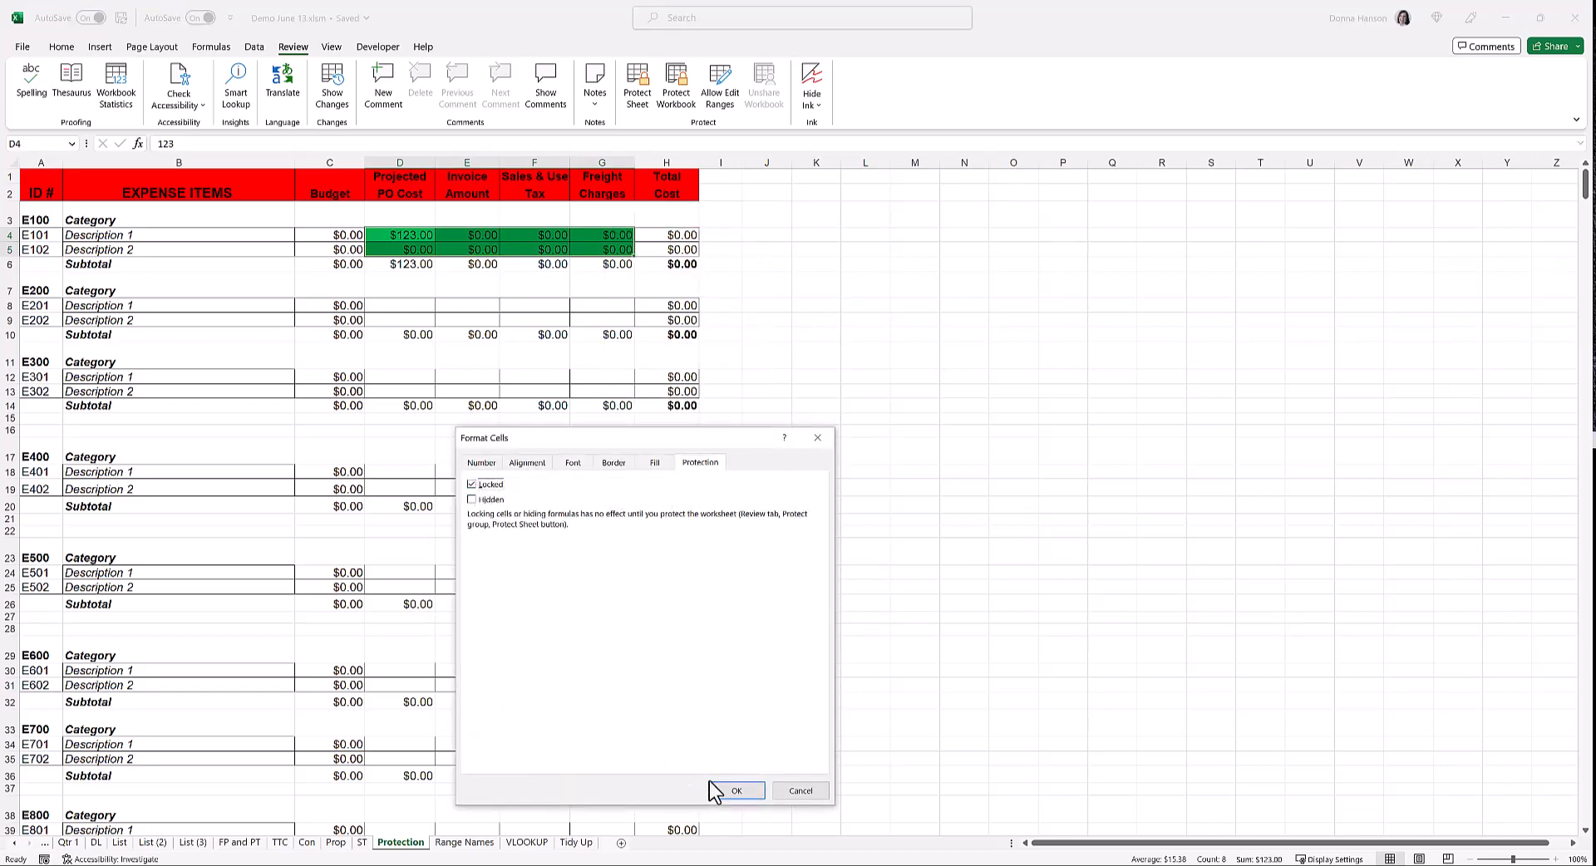
{"action": "left_click", "coordinate": [737, 789]}
{"action": "left_click", "coordinate": [384, 286]}
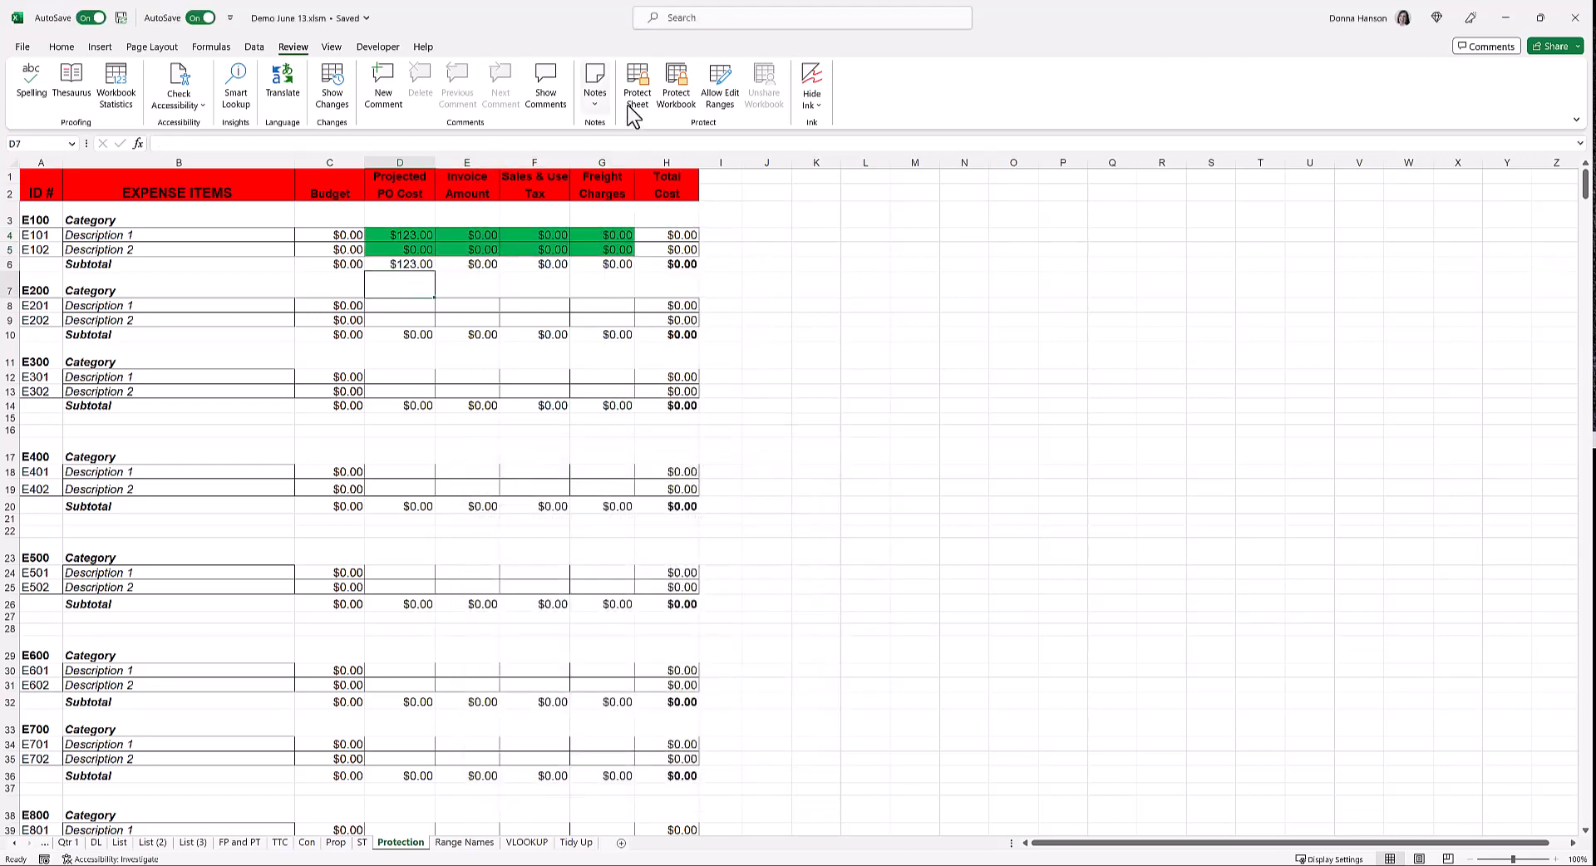
{"action": "left_click", "coordinate": [637, 83]}
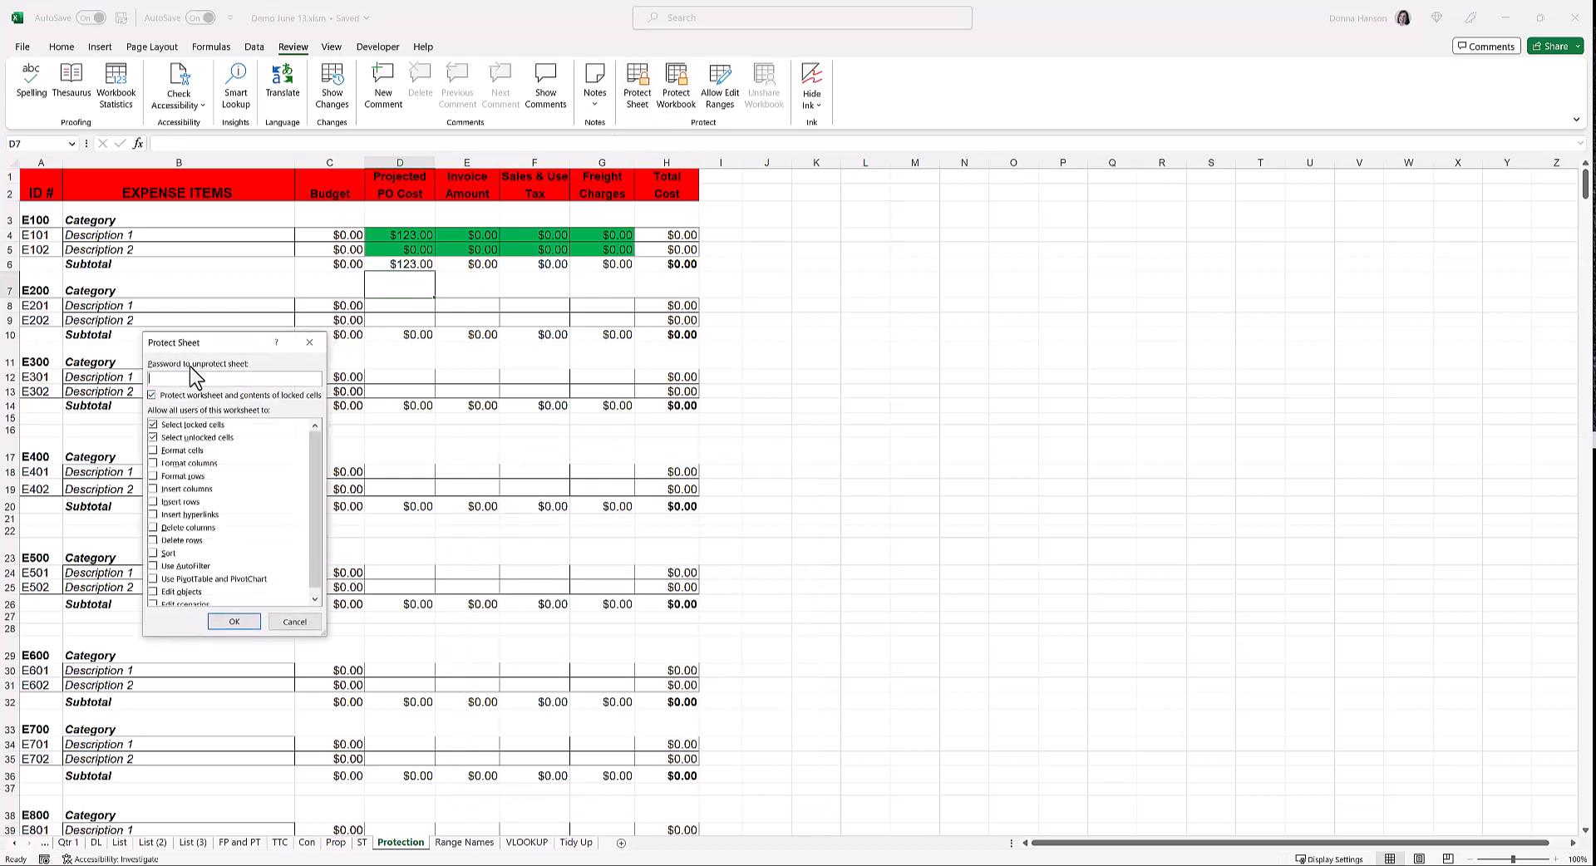
{"action": "left_click", "coordinate": [230, 619]}
{"action": "type", "text": "1"}
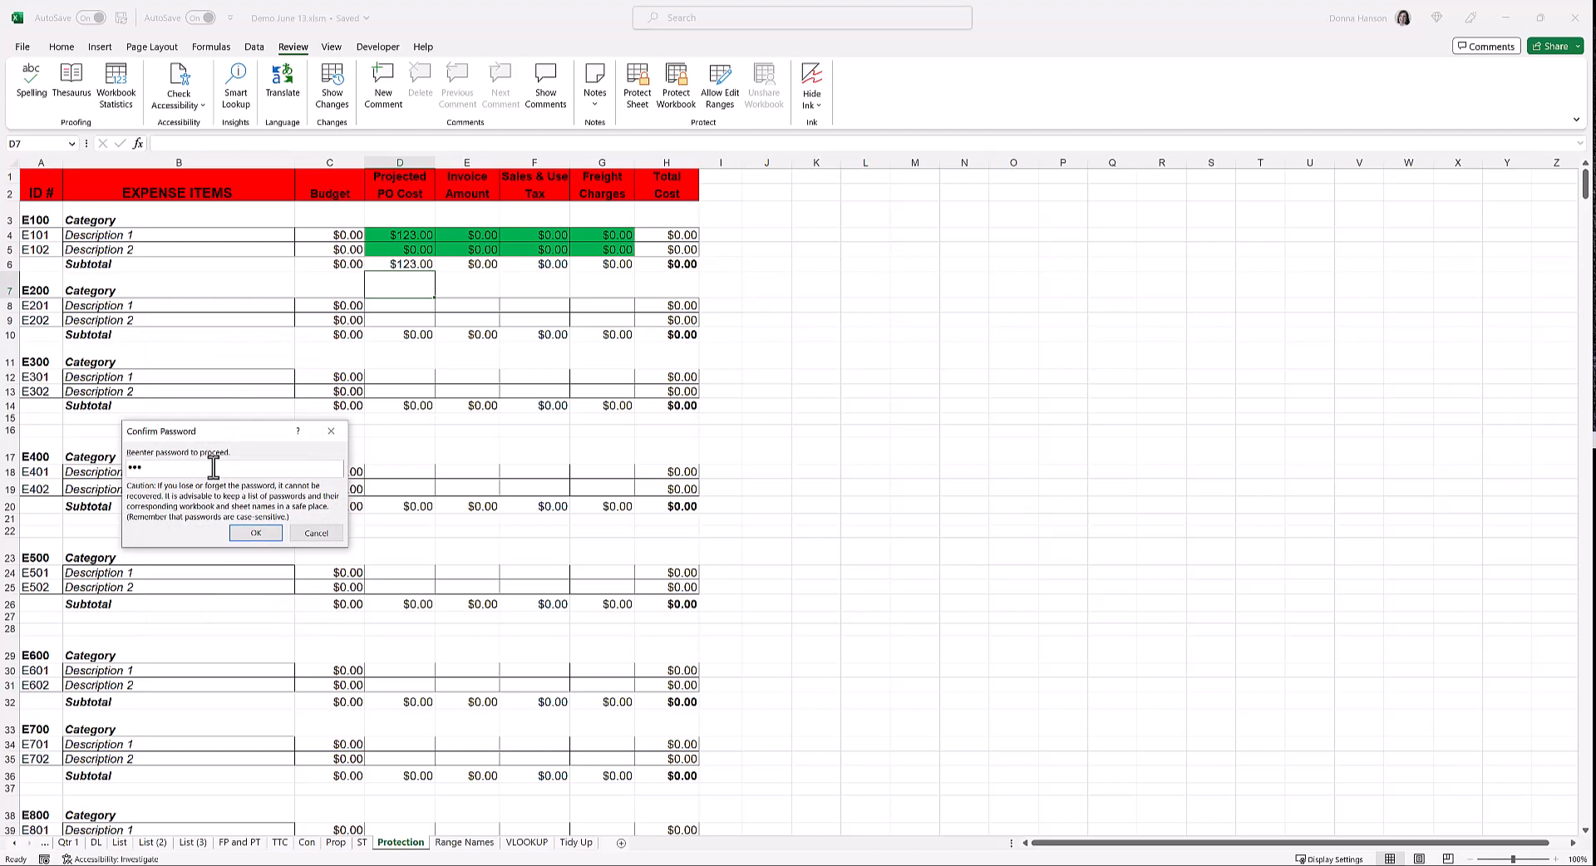
{"action": "key", "text": "Return"}
{"action": "left_click", "coordinate": [449, 251]}
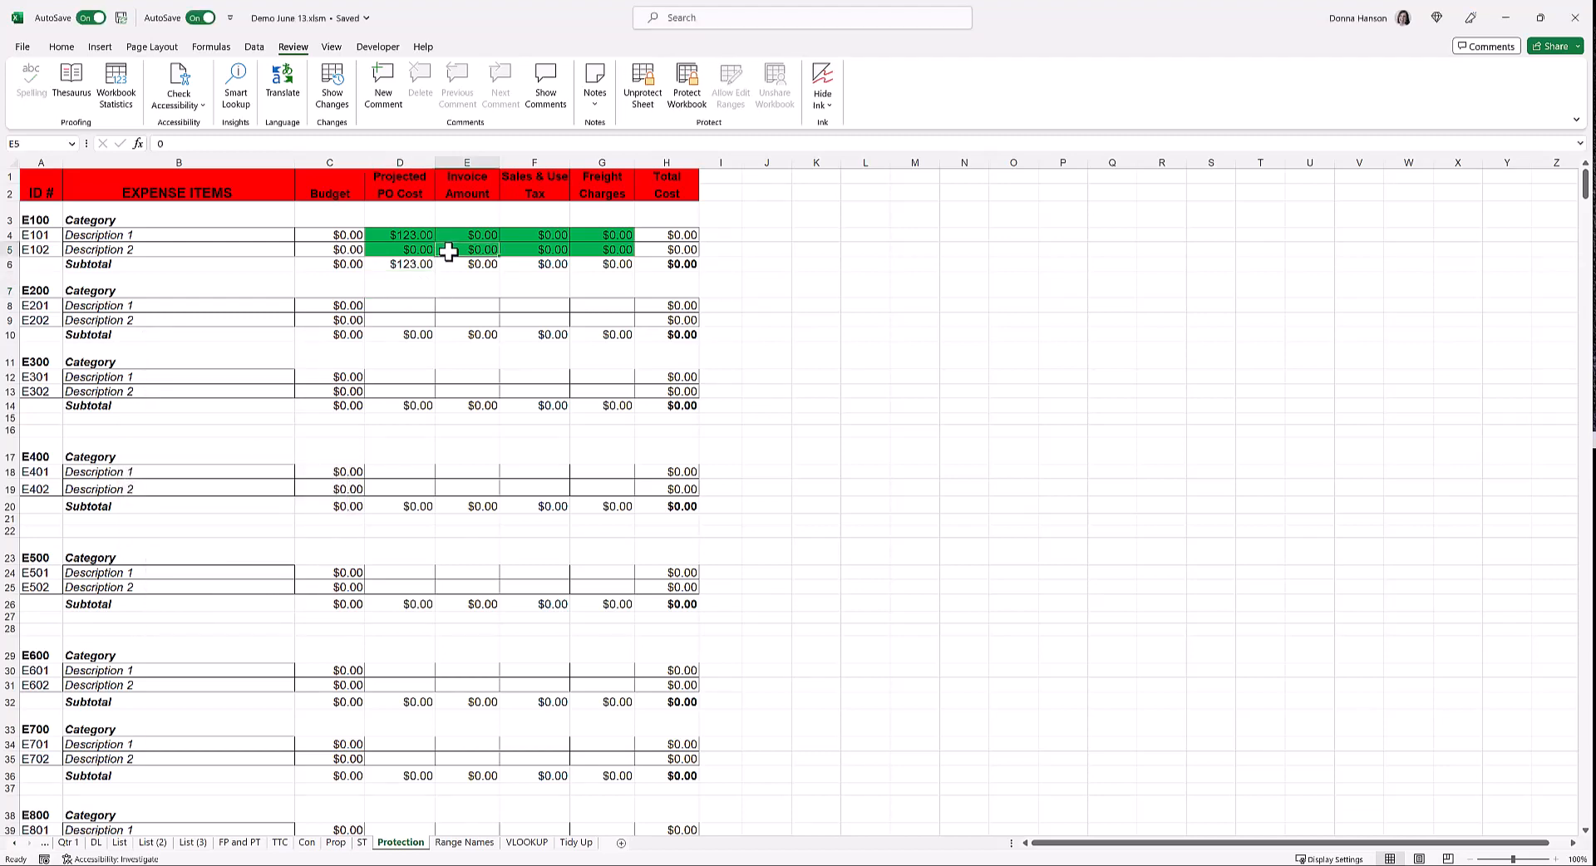
{"action": "double_click", "coordinate": [449, 252]}
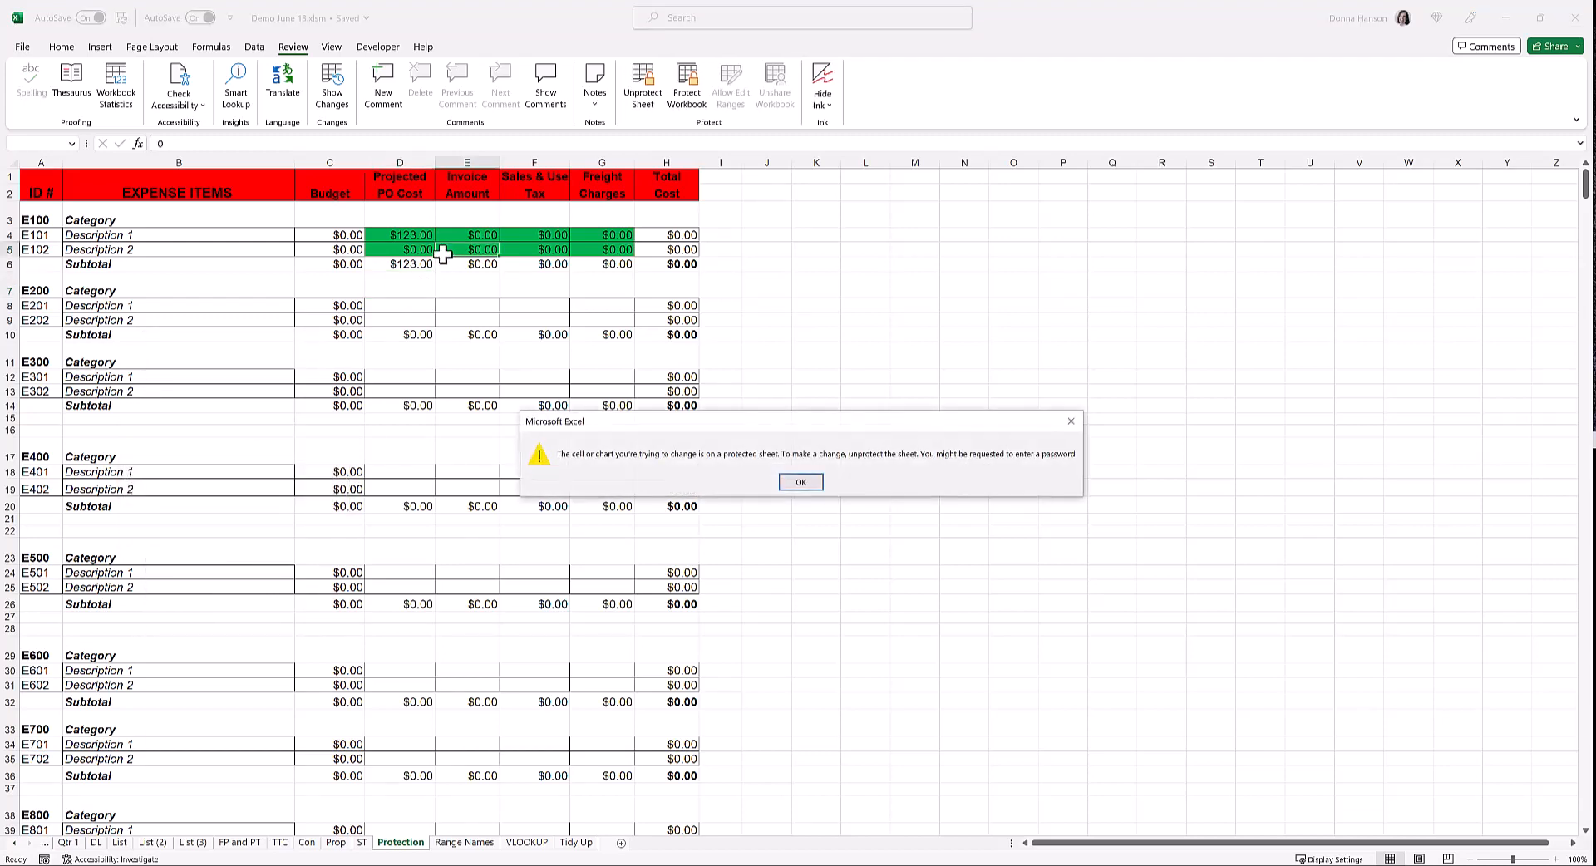
{"action": "left_click", "coordinate": [800, 483]}
{"action": "left_click", "coordinate": [389, 337]}
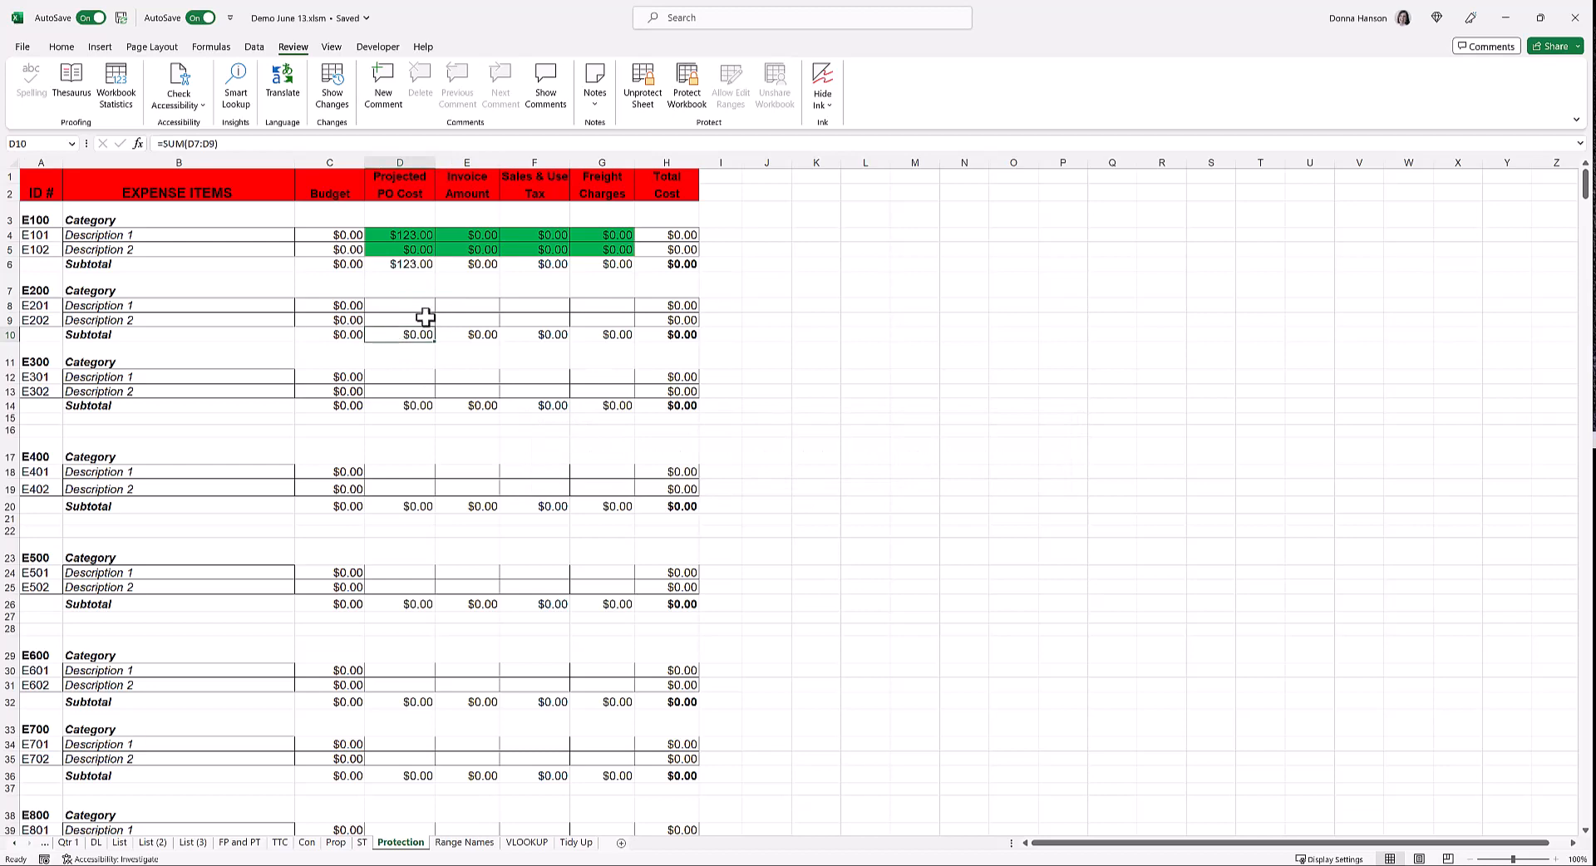
{"action": "left_click", "coordinate": [644, 98]}
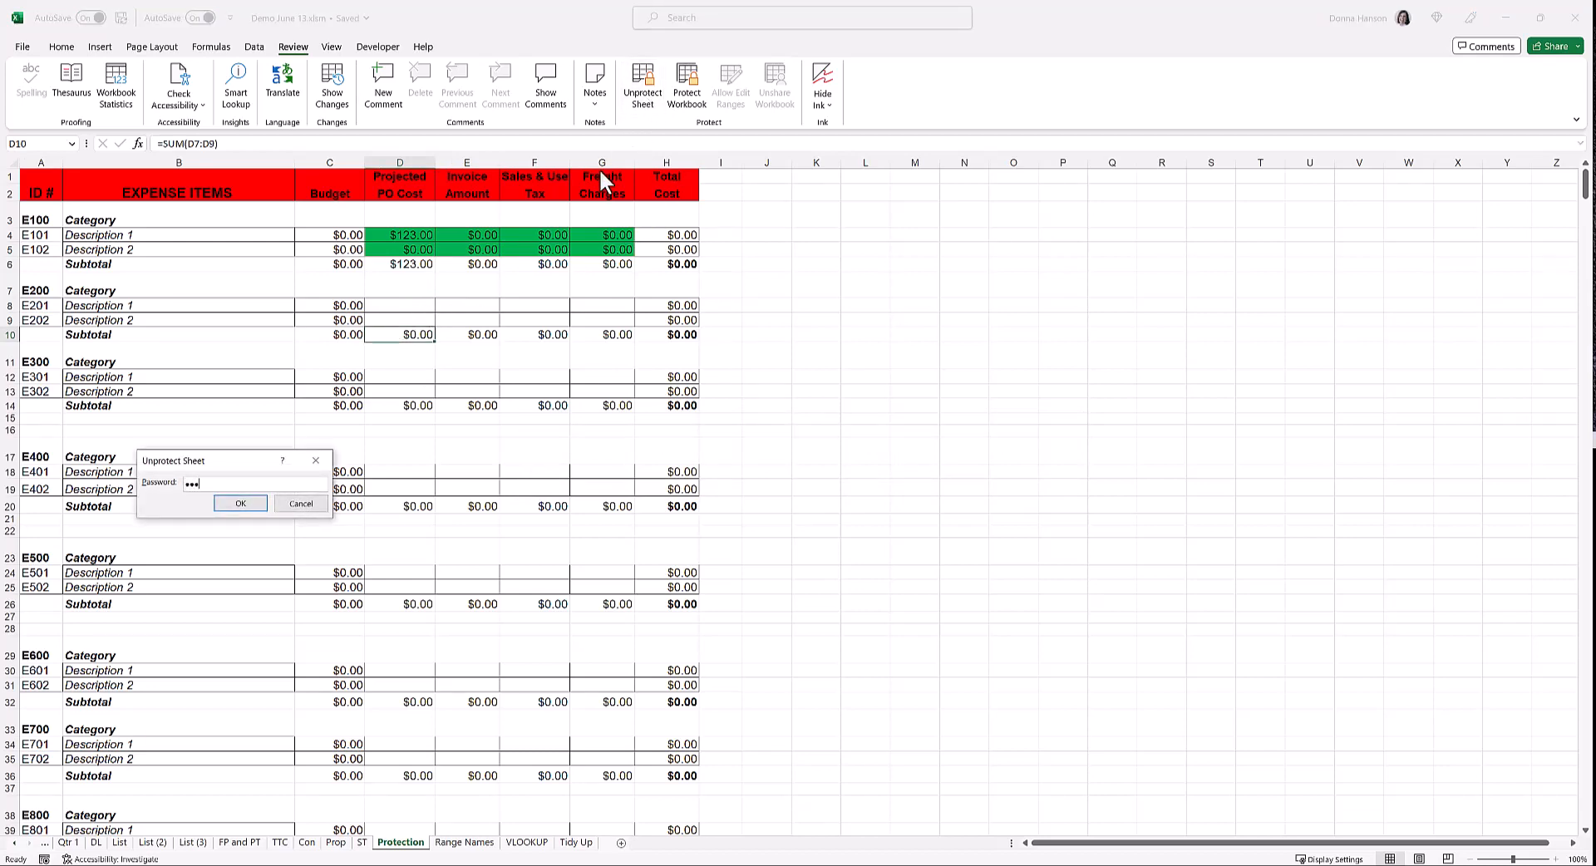
{"action": "key", "text": "Return"}
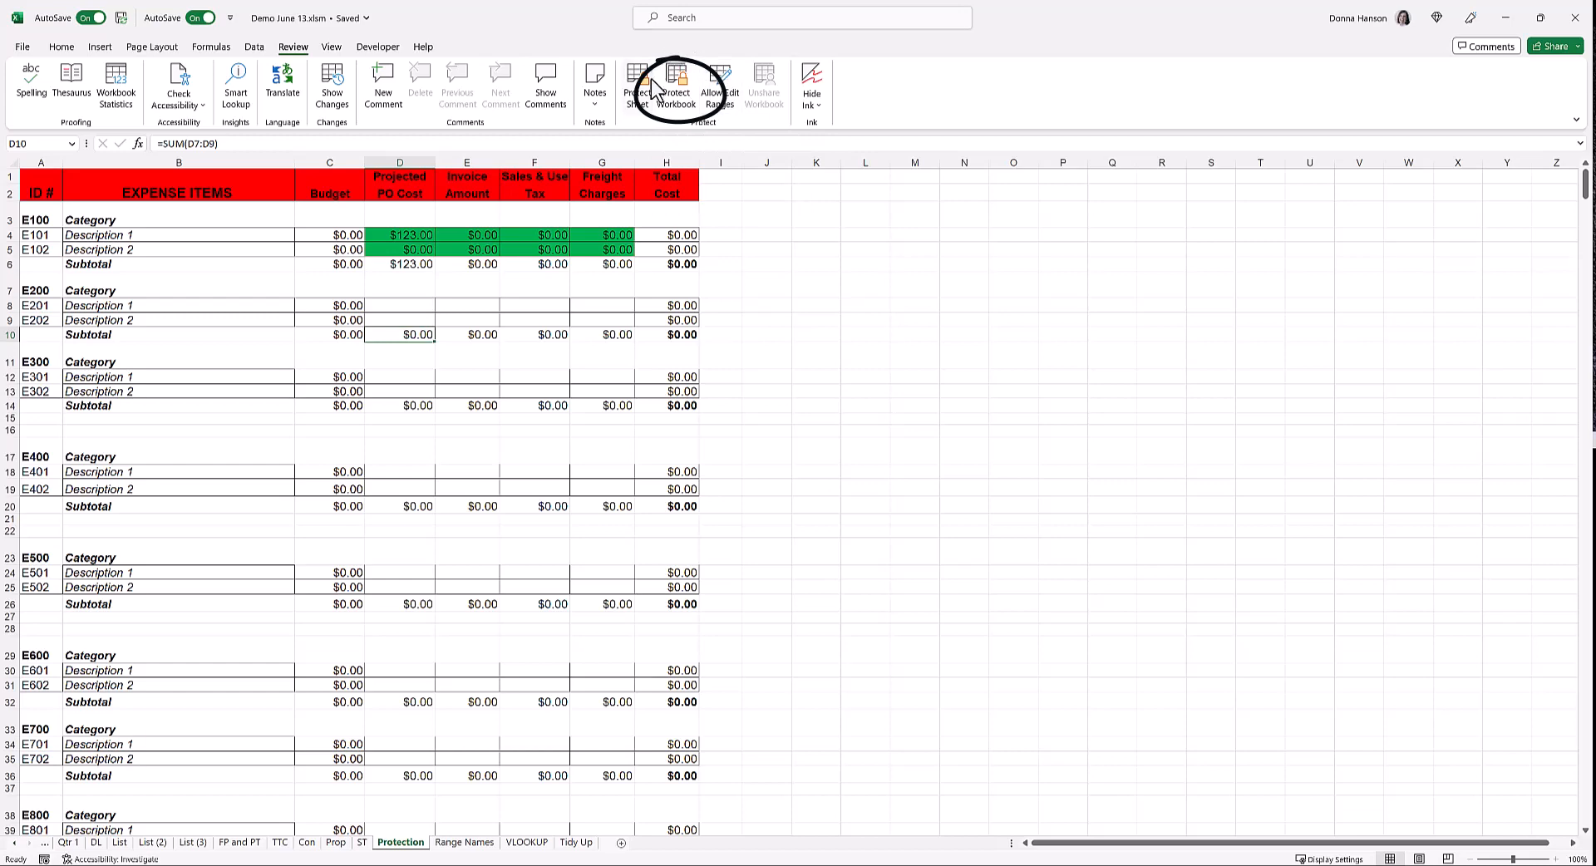
Encrypt the workbook from File > Info with an open password, entered twice
{"action": "left_click", "coordinate": [23, 48]}
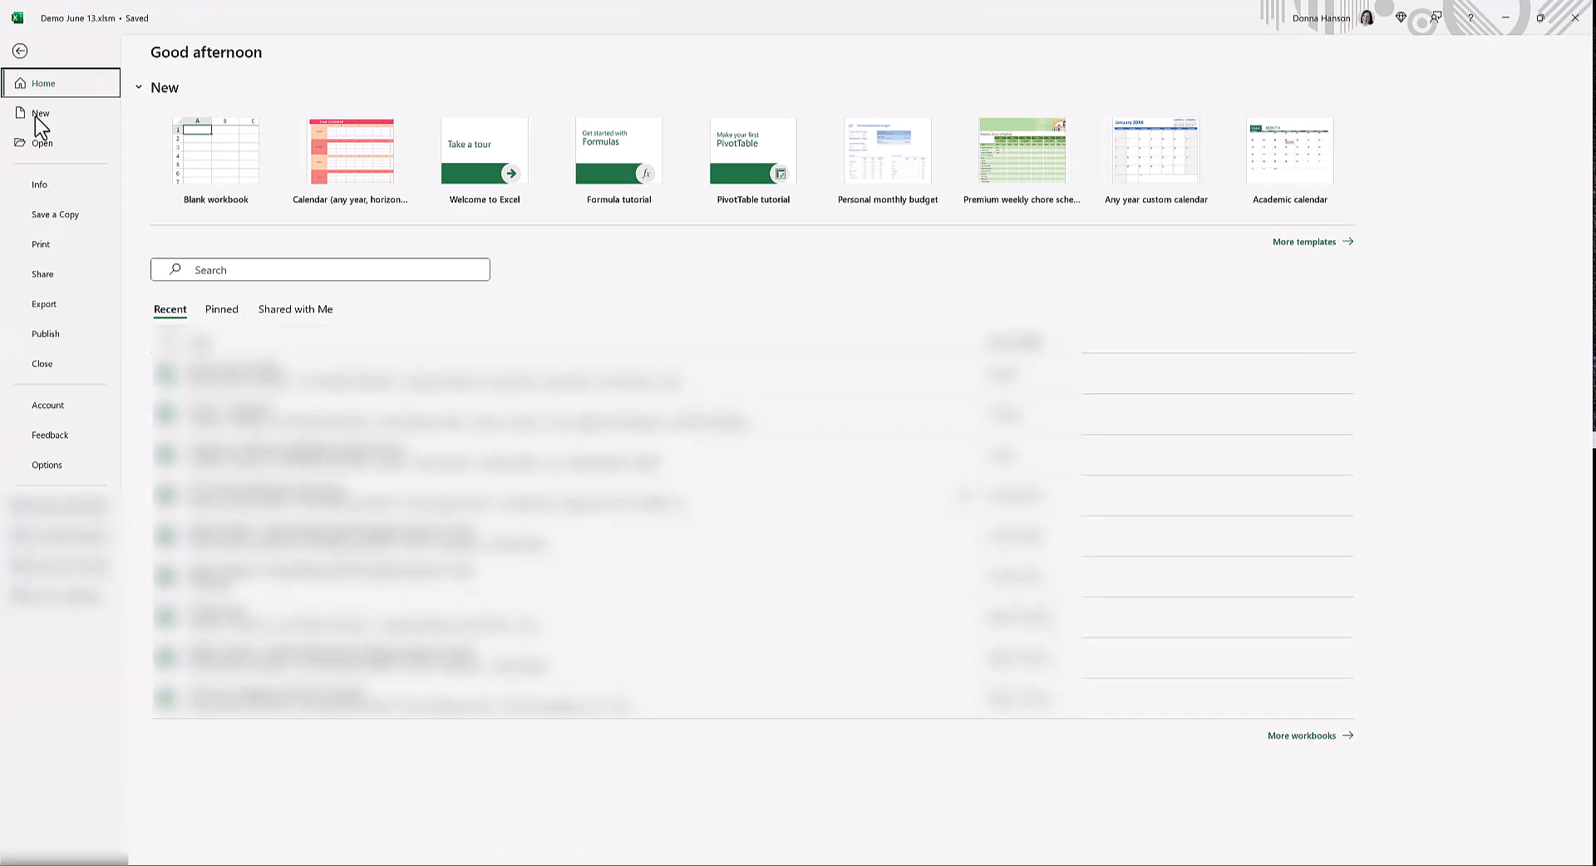
{"action": "left_click", "coordinate": [41, 185]}
{"action": "left_click", "coordinate": [202, 211]}
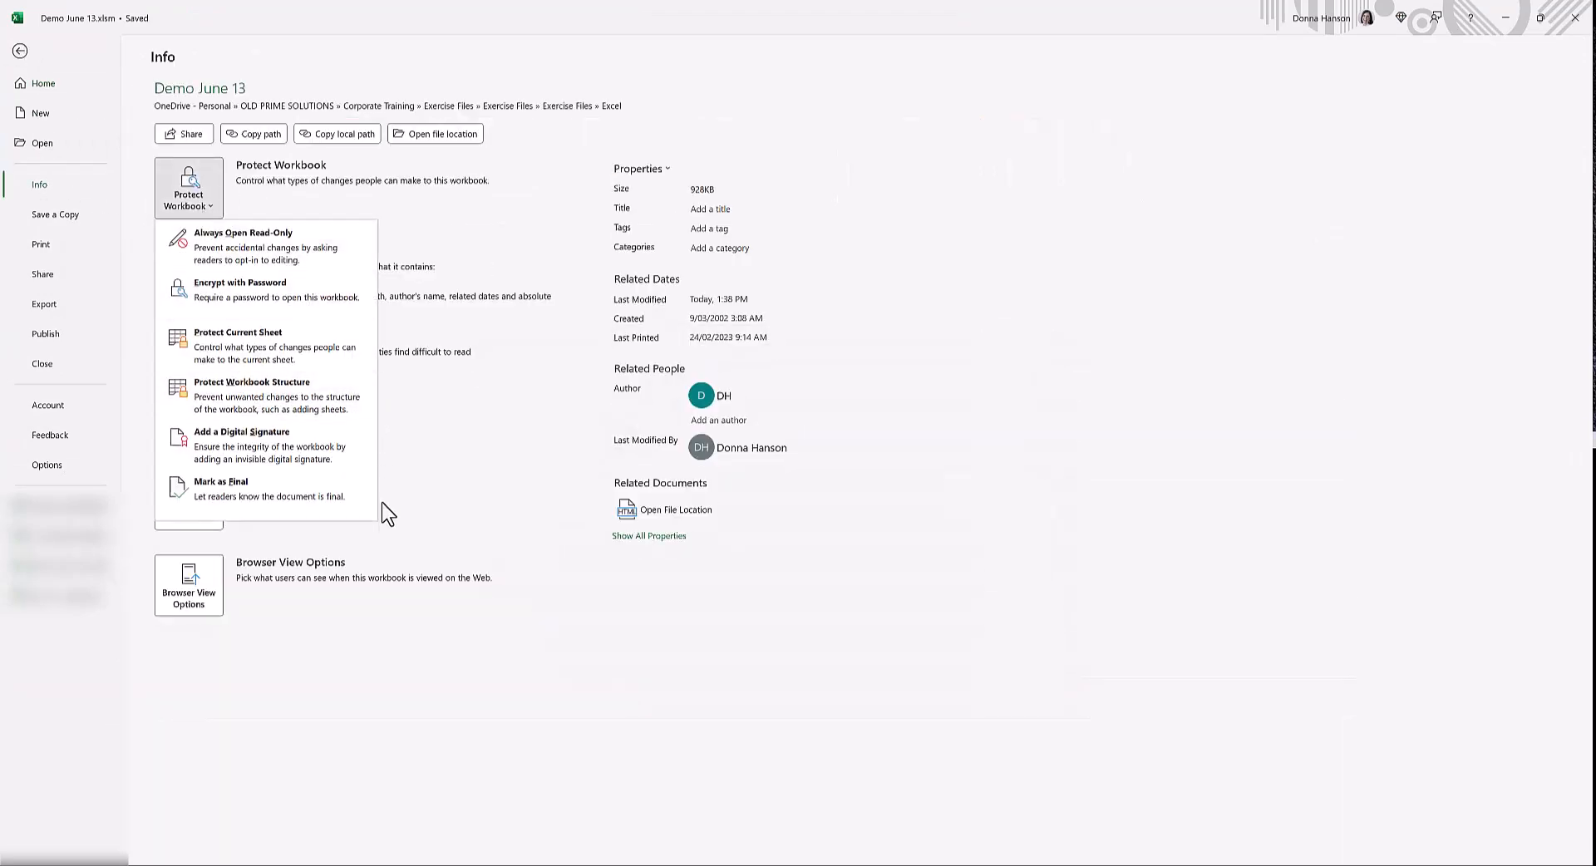
{"action": "left_click", "coordinate": [317, 299]}
{"action": "type", "text": "1234"}
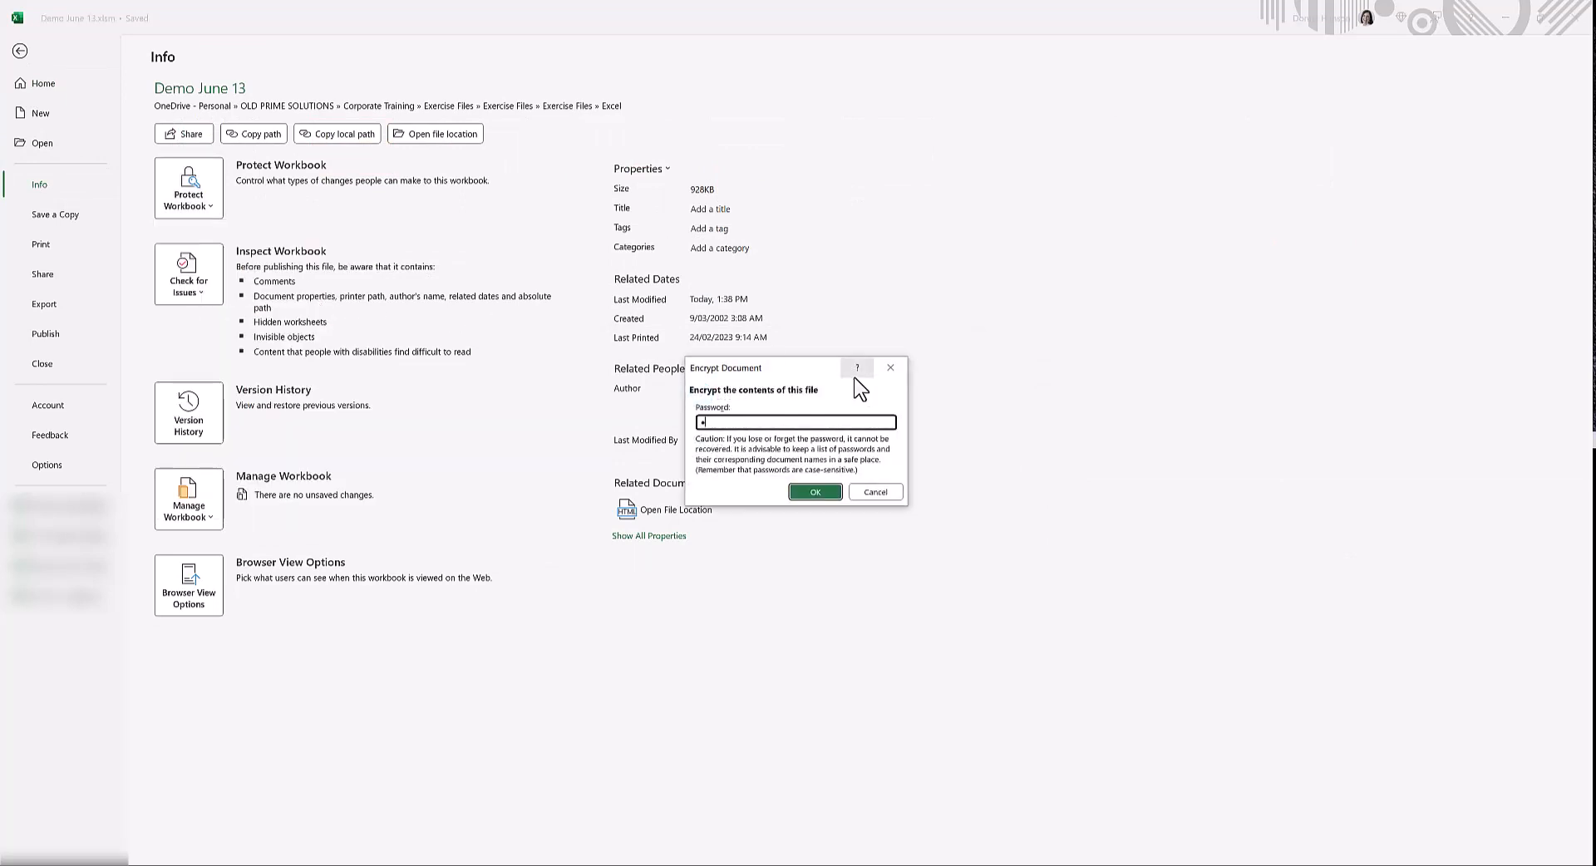
{"action": "key", "text": "Return"}
{"action": "type", "text": "1234"}
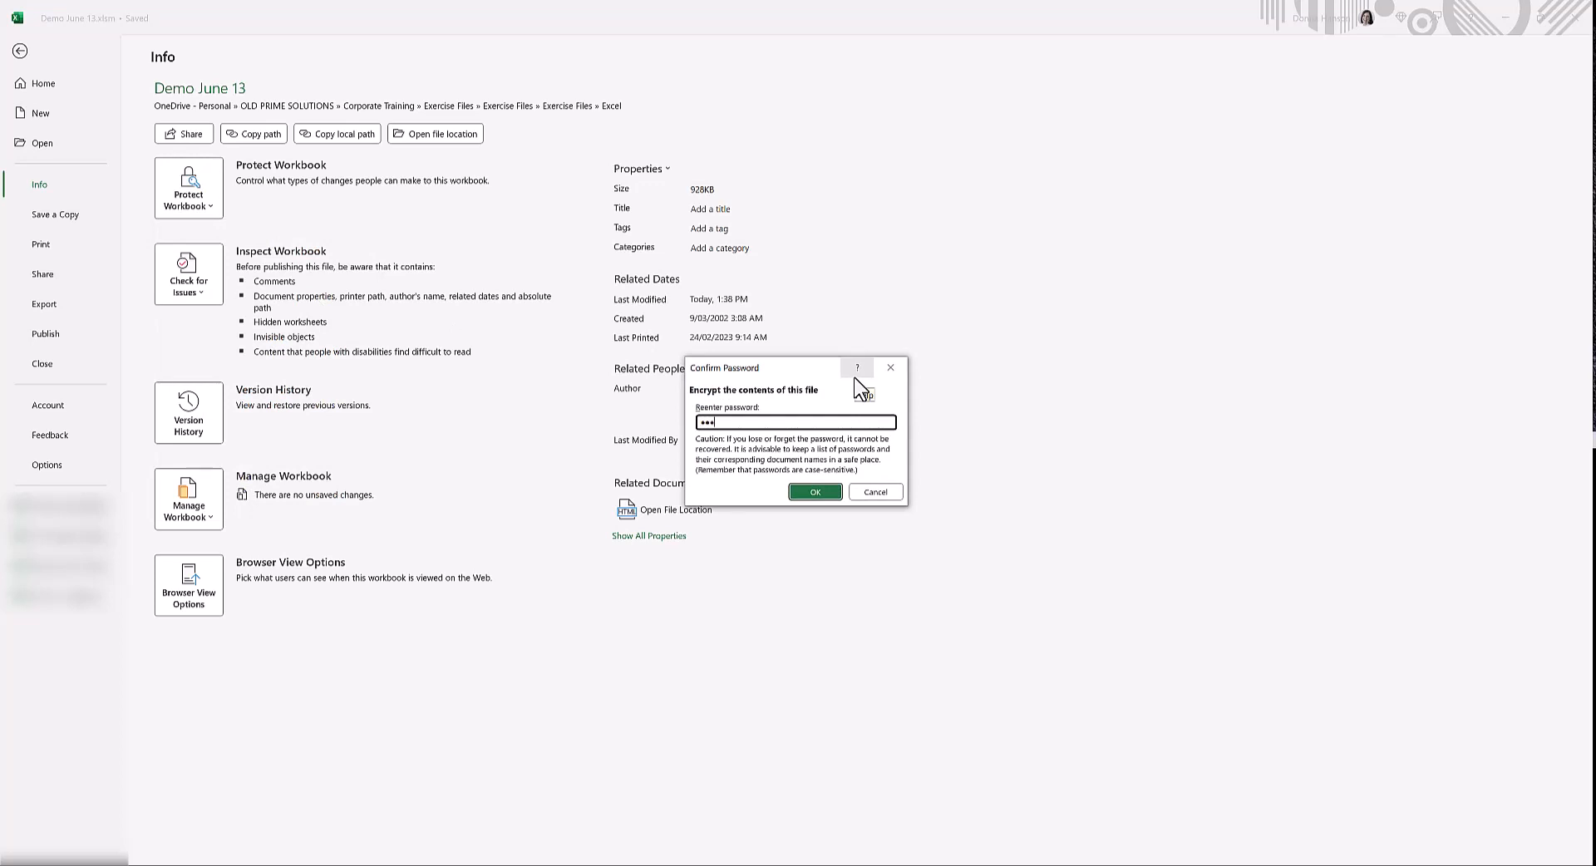
{"action": "key", "text": "Return"}
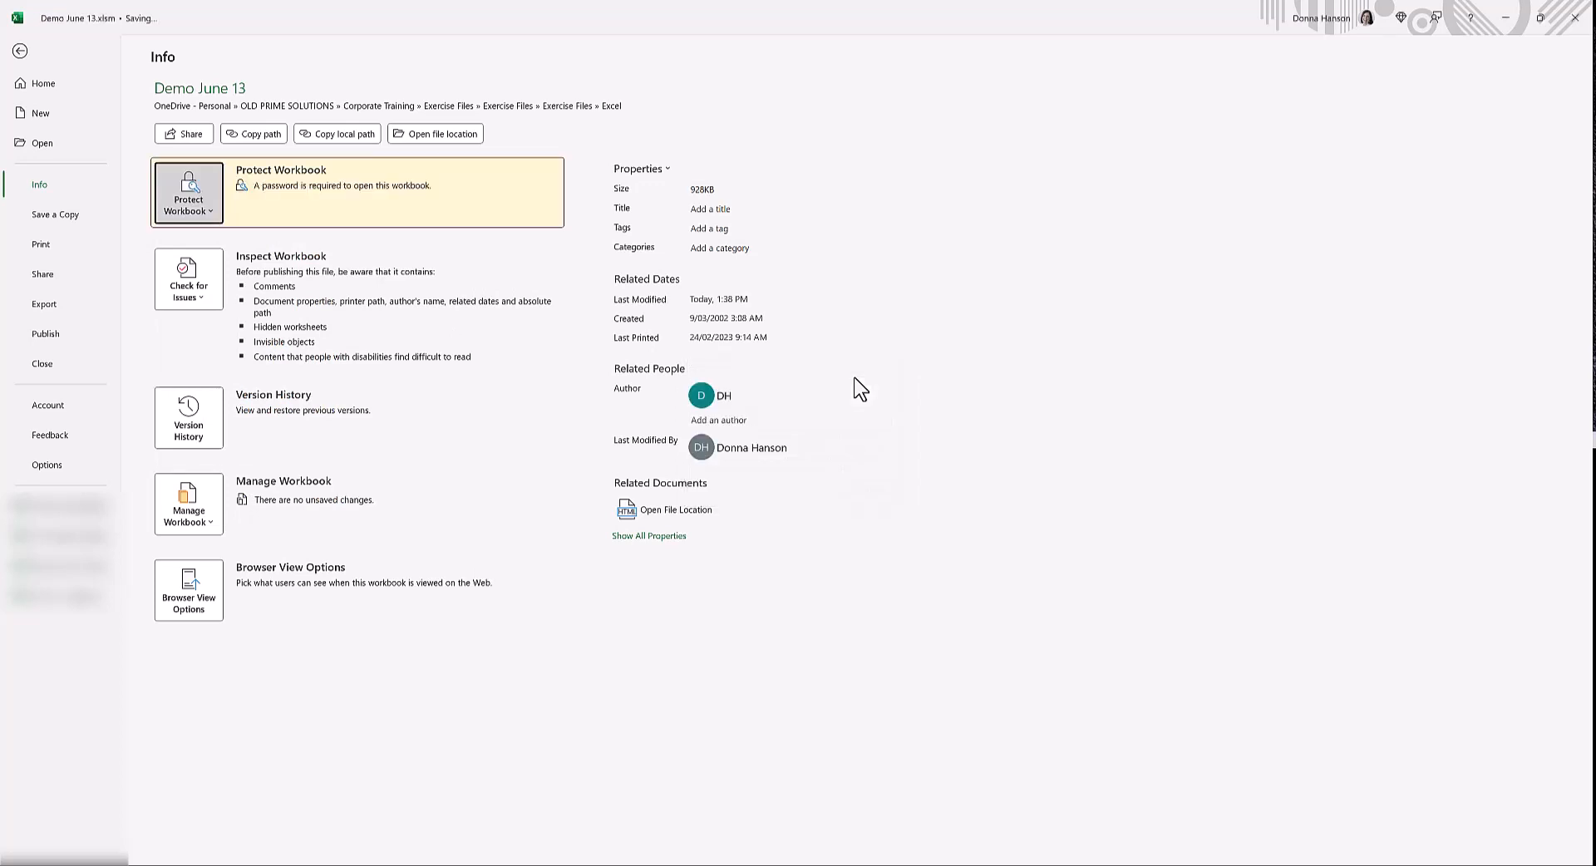